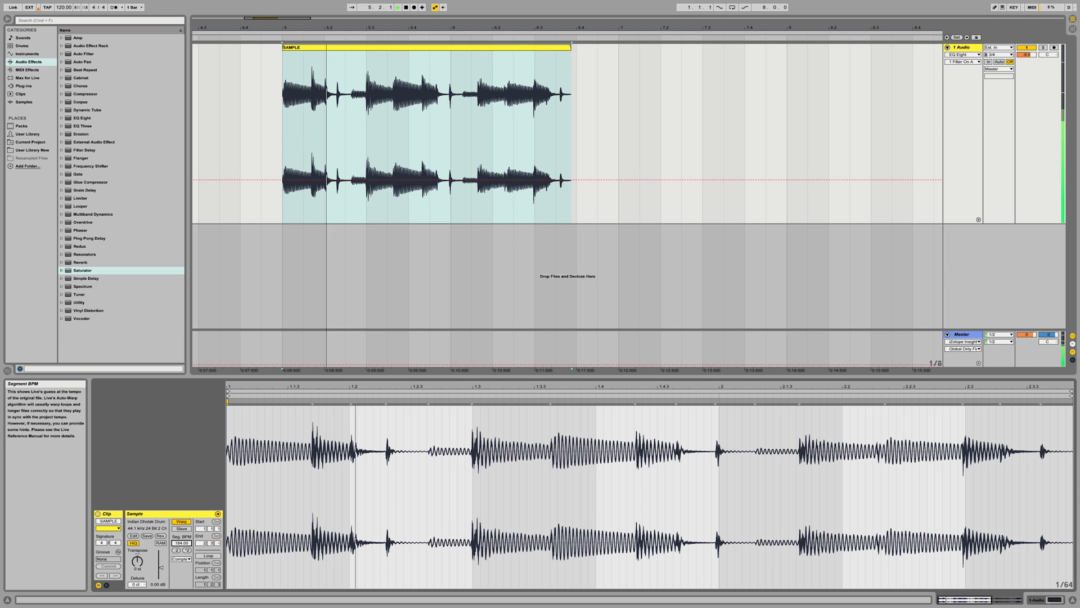
Step: Vary the SAMPLE clip's segment BPM, settle on 120.00 and choose the Complex warp mode
drag(181, 543, 182, 478)
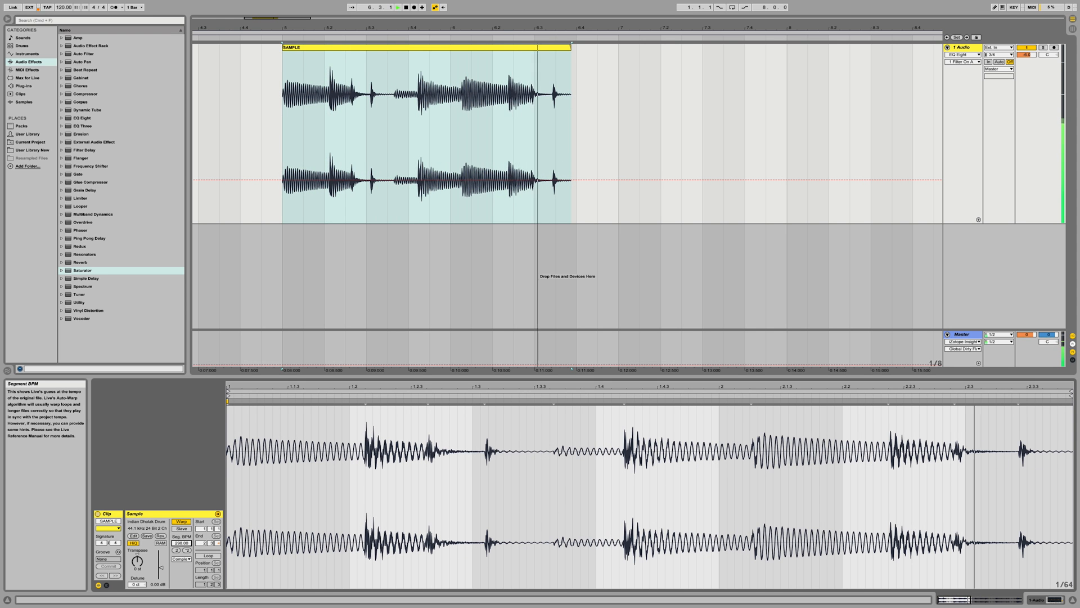
drag(181, 543, 182, 543)
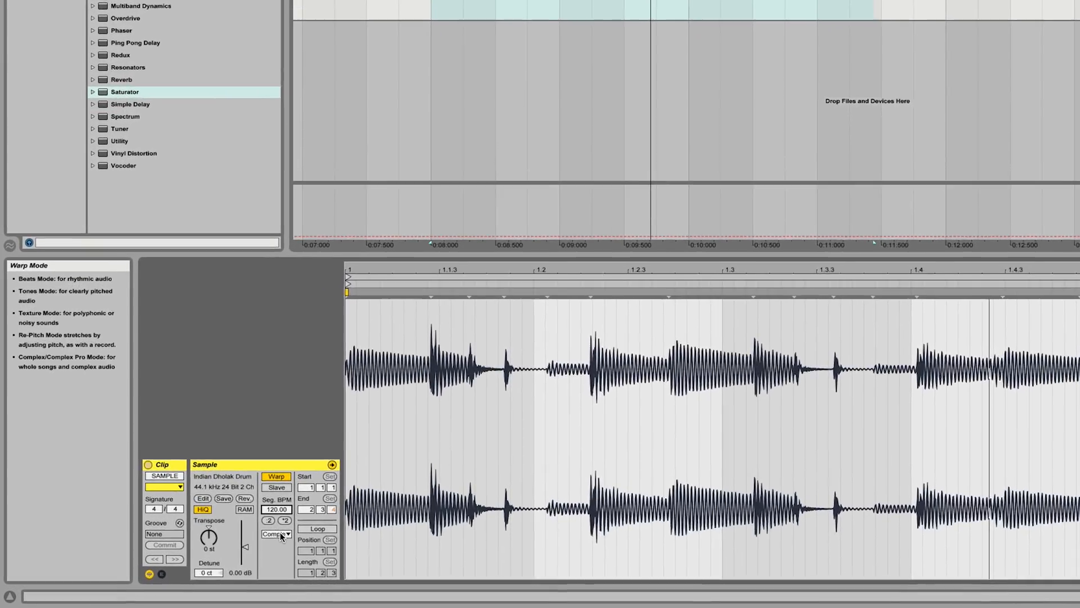
click(183, 558)
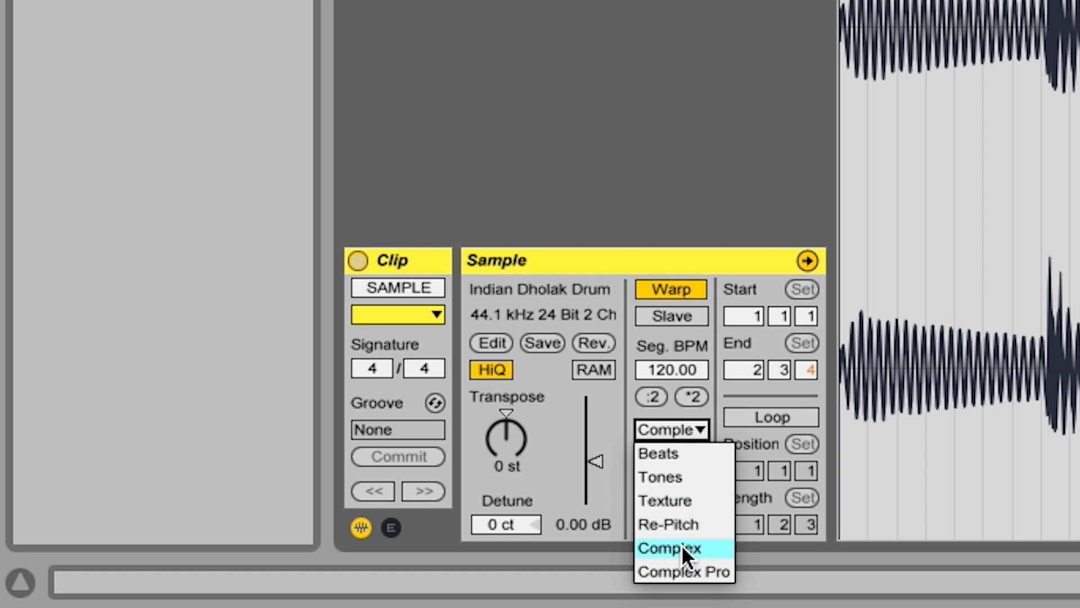
click(645, 548)
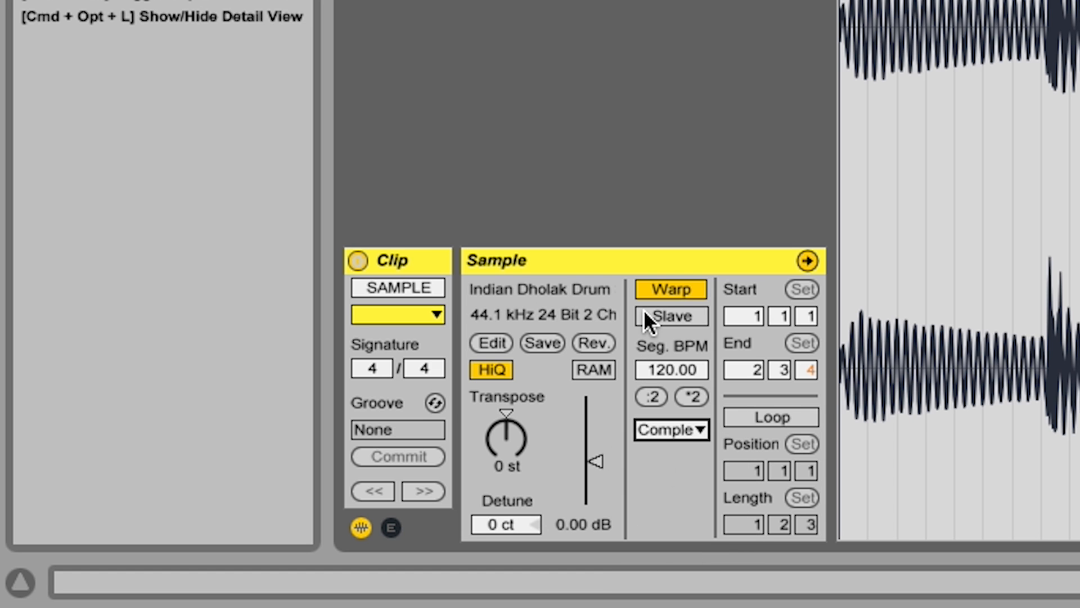
Step: Turn off warping for the SAMPLE clip and audition it transposed down to -16 st and then well above the original pitch
click(672, 288)
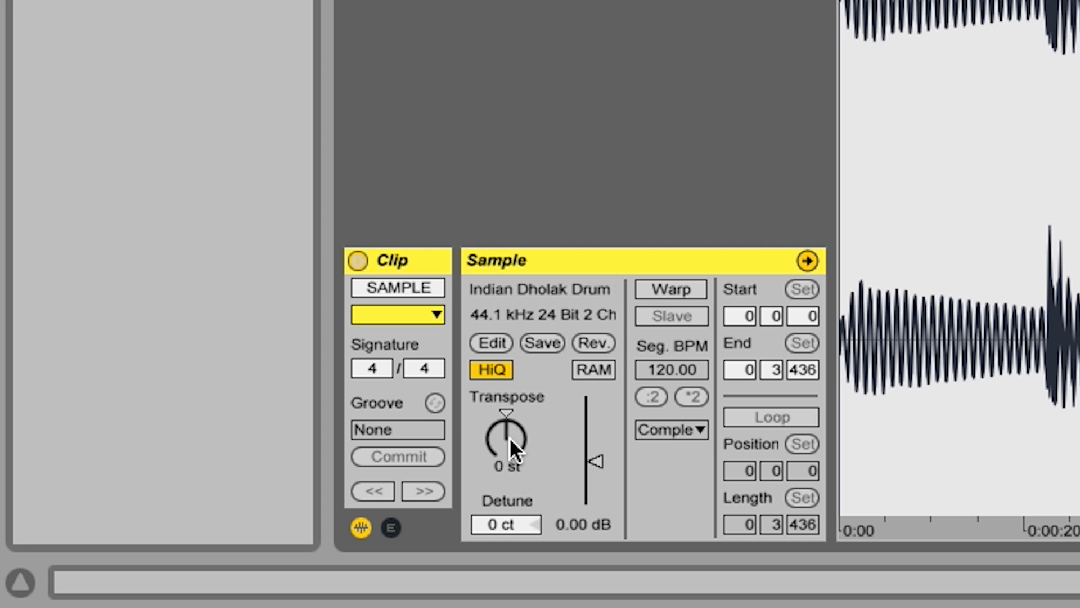
key(space)
drag(508, 437, 508, 483)
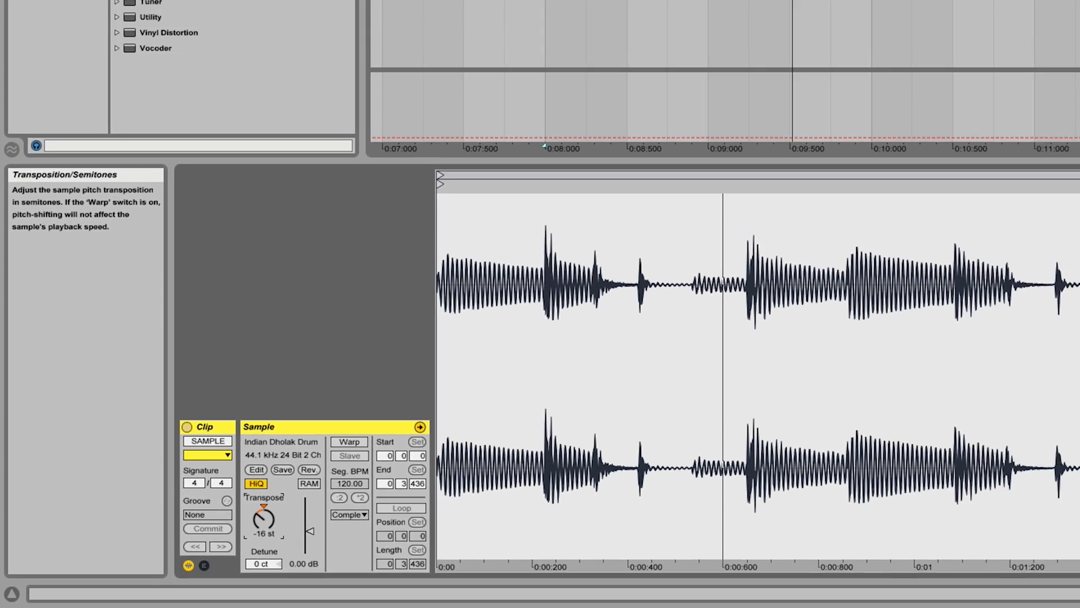
key(space)
drag(263, 519, 263, 449)
key(space)
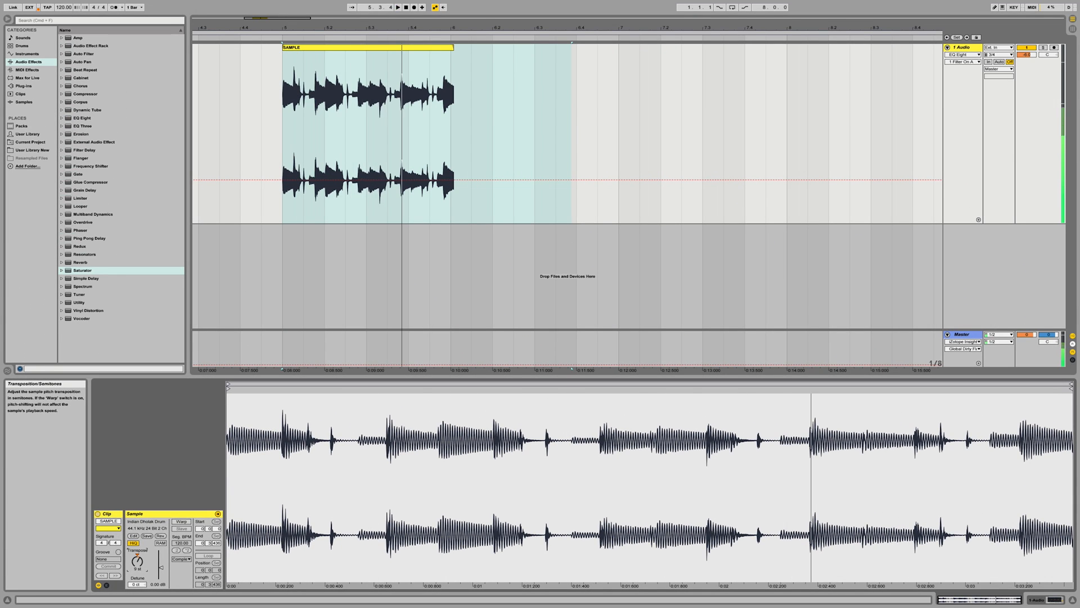
Step: Transpose the unwarped clip far down again, raise it slightly and play back the result
drag(138, 561, 137, 595)
key(space)
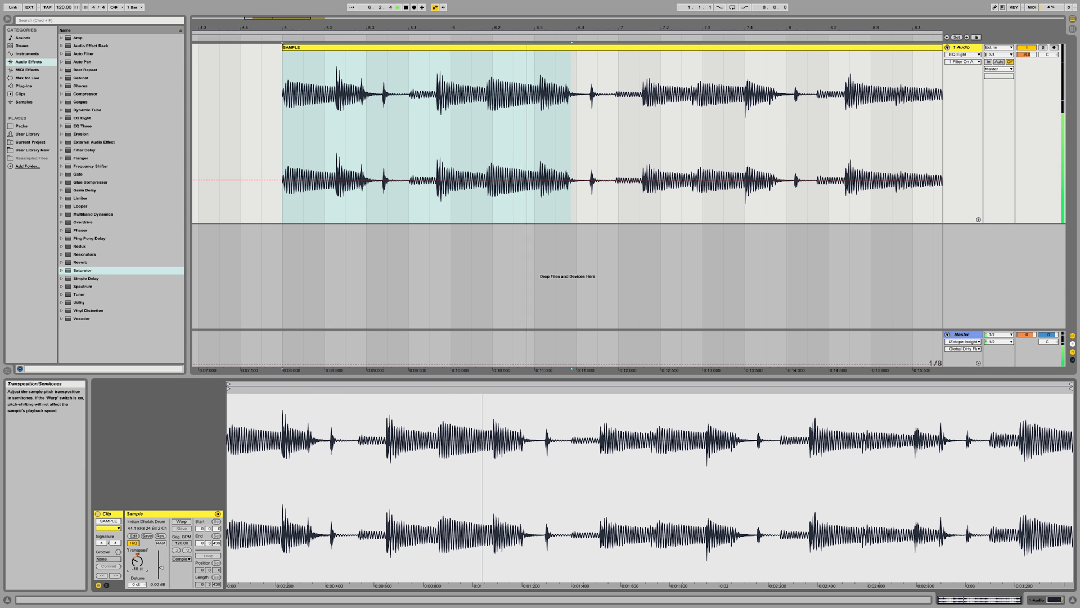
key(space)
mouse_move(137, 561)
mouse_down()
mouse_move(137, 540)
mouse_move(137, 551)
mouse_up()
key(space)
key(space)
key(space)
key(space)
key(space)
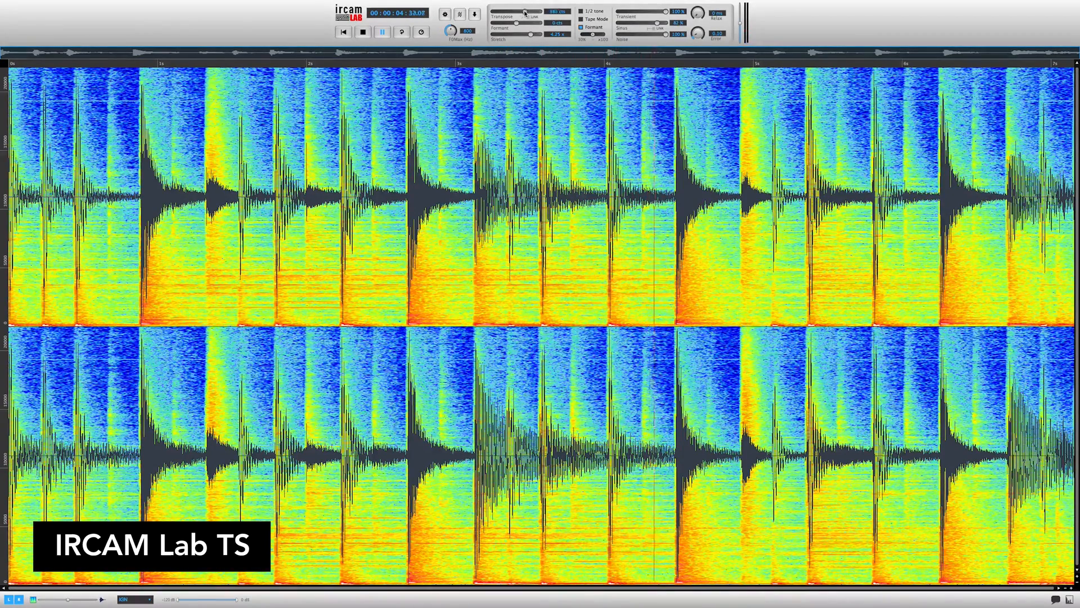
Step: Switch to IRCAM Lab TS and lower the transposition slightly
drag(525, 12, 523, 12)
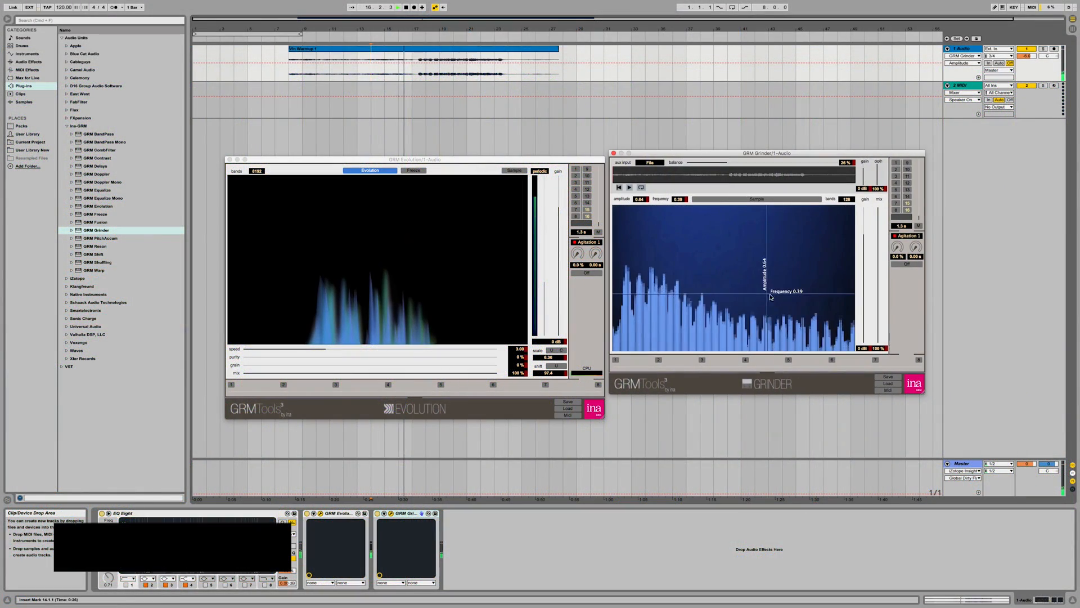
Step: Switch to the GRM Grinder plug-in and reduce its amplitude to about 0.29, then lower its frequency
drag(771, 296, 683, 270)
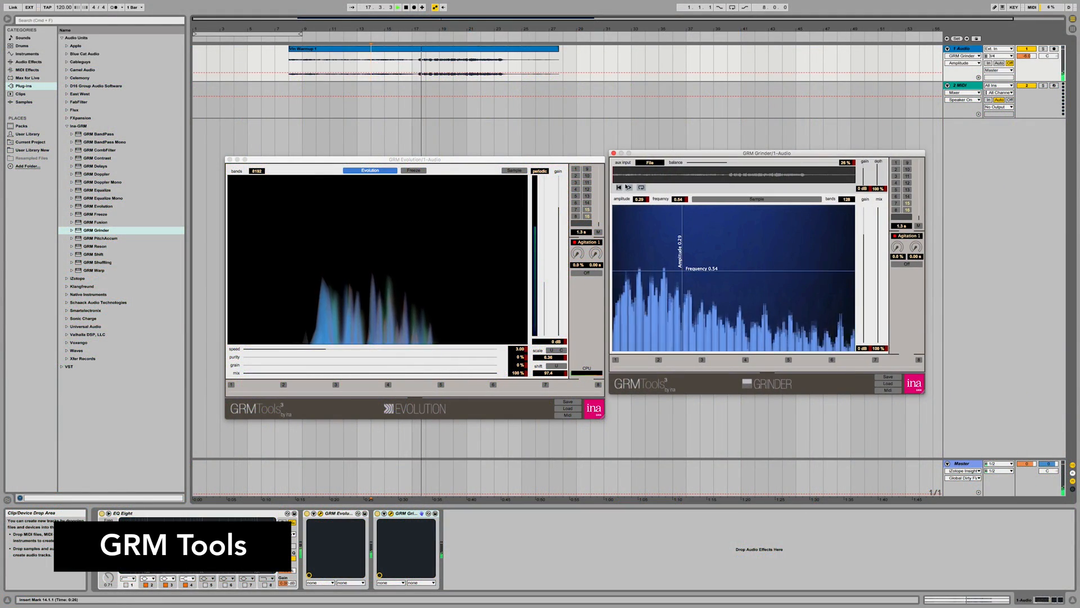
drag(686, 281, 684, 328)
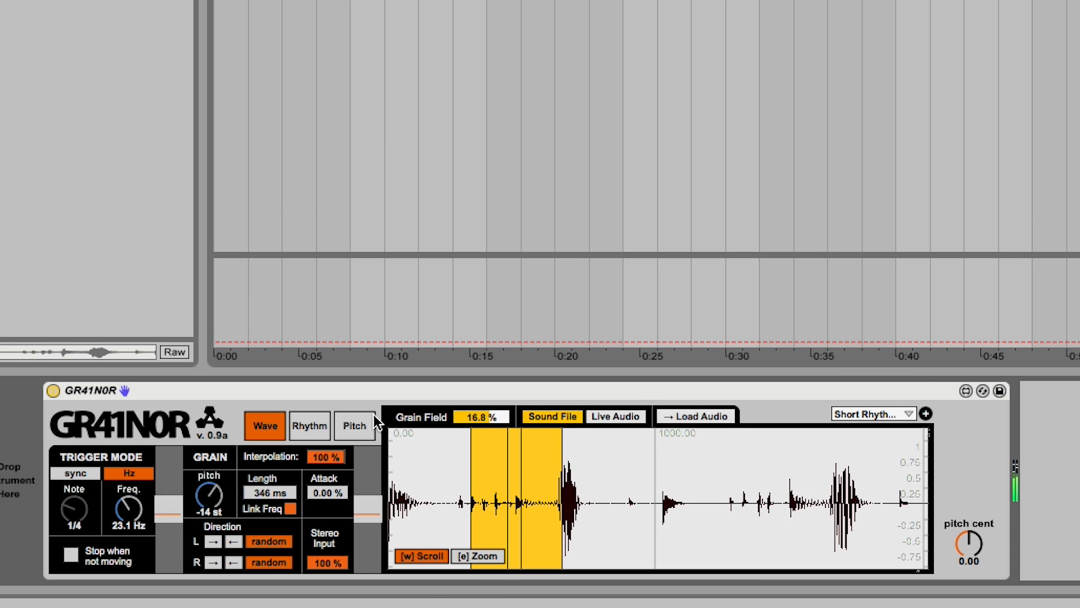
Step: Show GR41N0R's pitch settings and raise the upper 2> interval bar
click(360, 419)
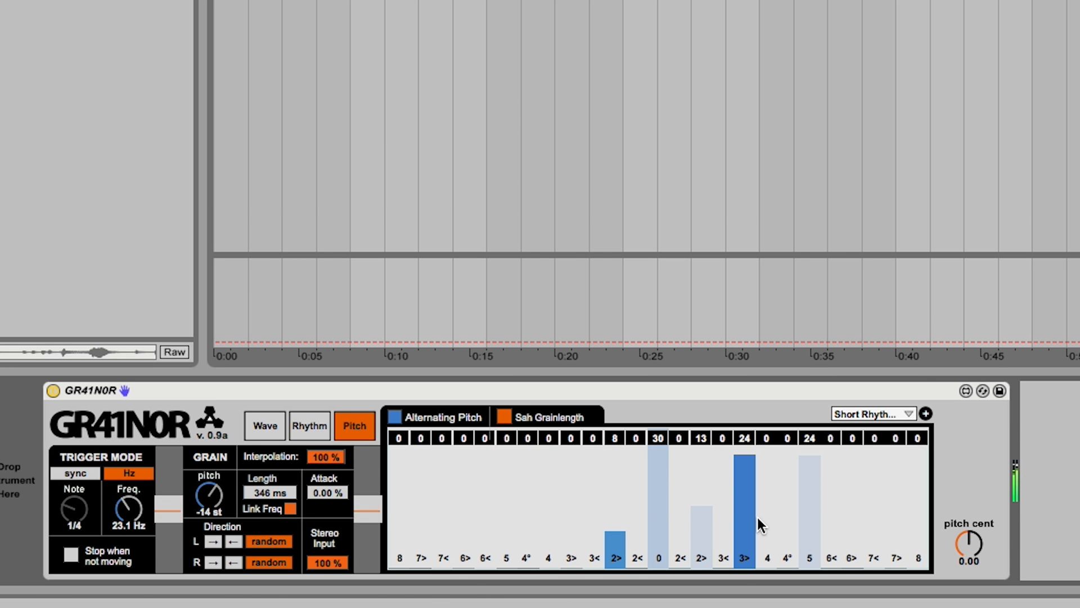
drag(698, 498, 702, 471)
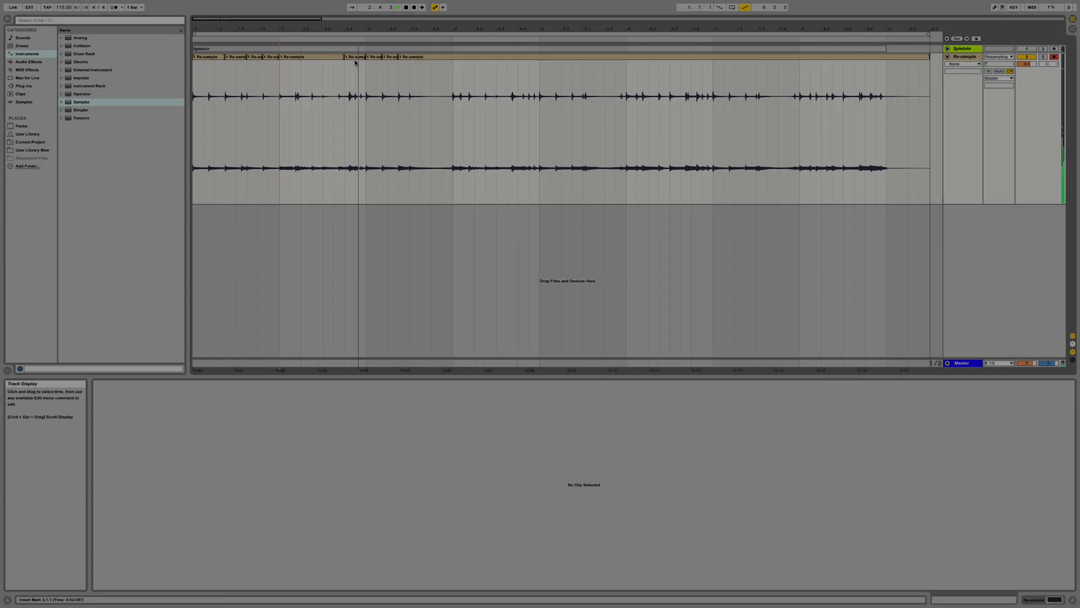
Step: Move through the chopped Re-sample clips around bar 4
click(470, 84)
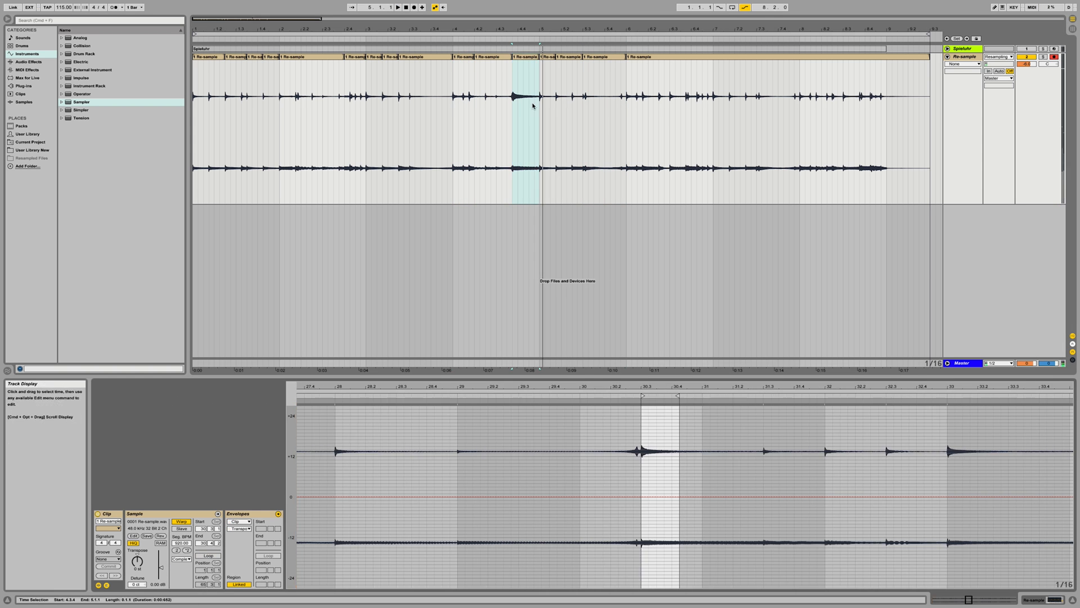
click(452, 76)
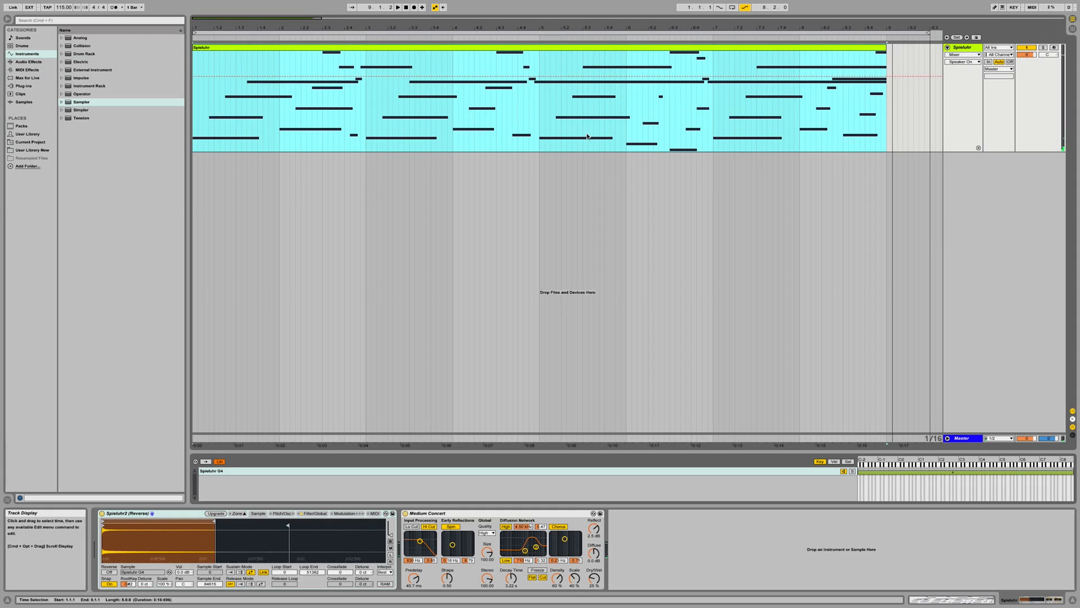
Step: Play the Spieluhr MIDI clip and examine its notes
key(space)
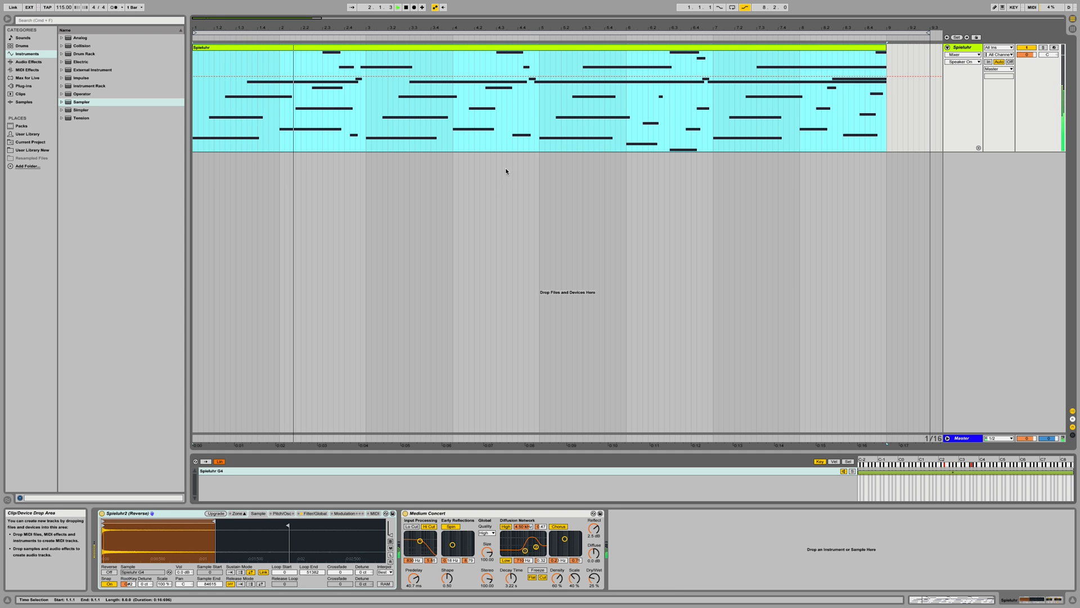
double_click(512, 147)
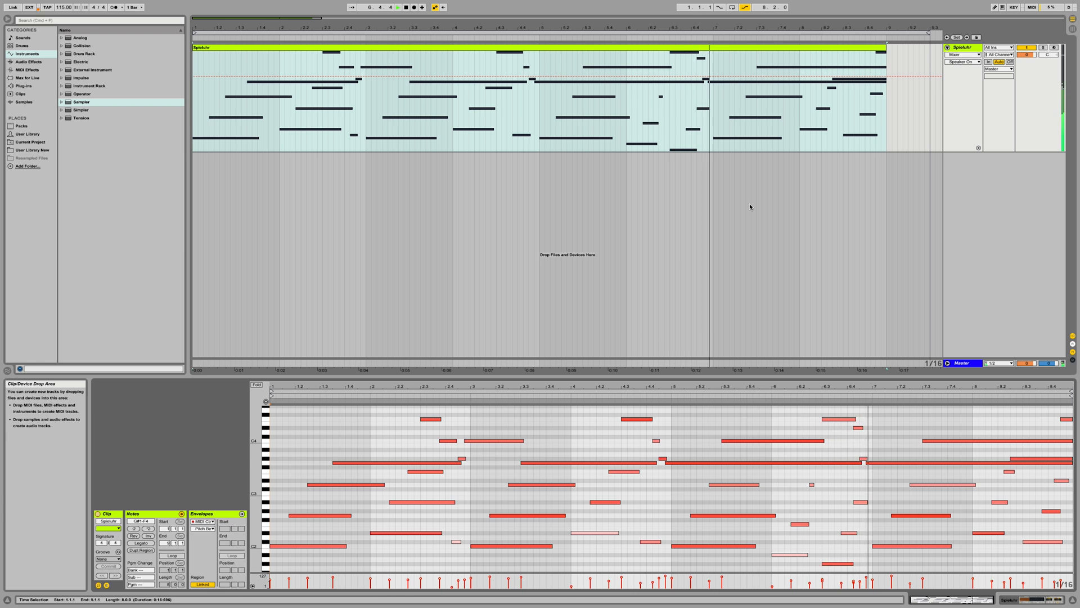
key(shift+Tab)
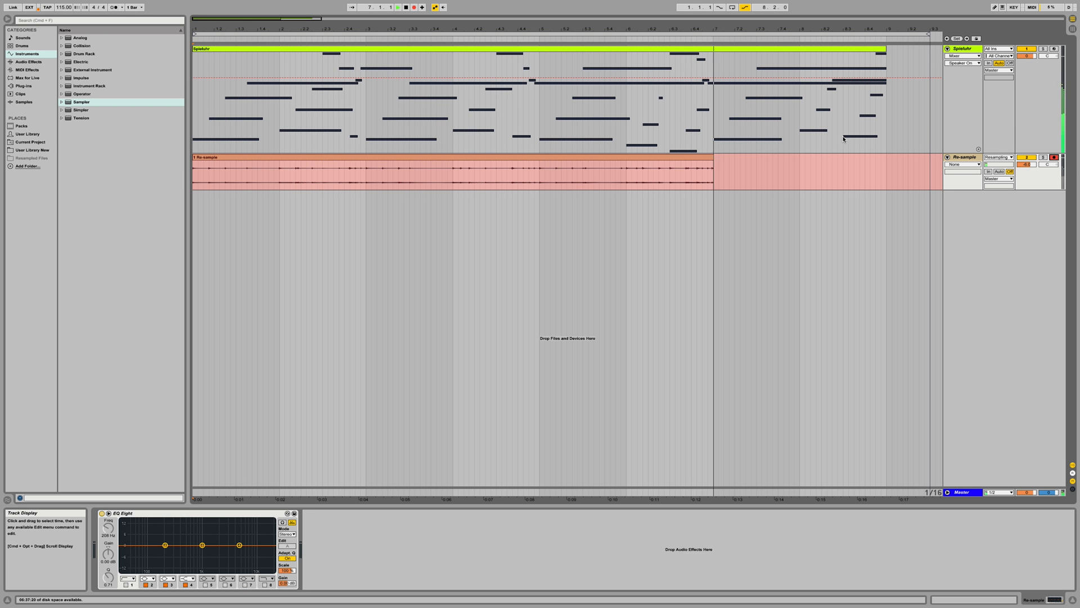
Step: Stop recording on the Re-sample track and increase the track's height
key(space)
drag(967, 153, 953, 203)
Step: Deactivate the Spieluhr clip and its track, and fold the track
click(883, 50)
key(0)
click(1022, 49)
click(947, 48)
Step: Duplicate a short audio slice onto 1.4.2–2.1.1 of the Re-sample clip and play the result from 1.2.3
click(226, 97)
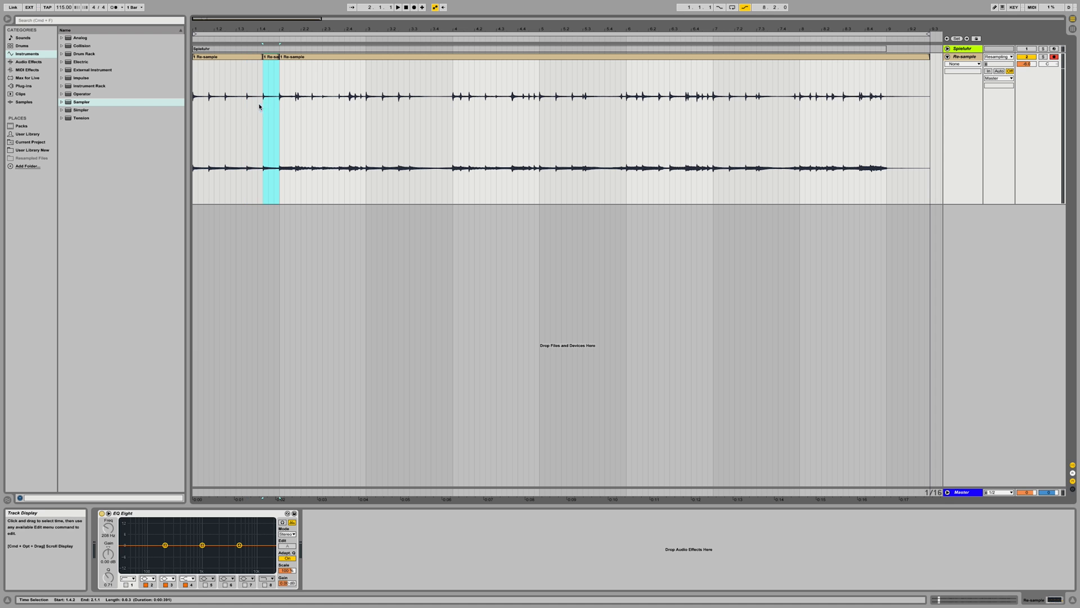
key(space)
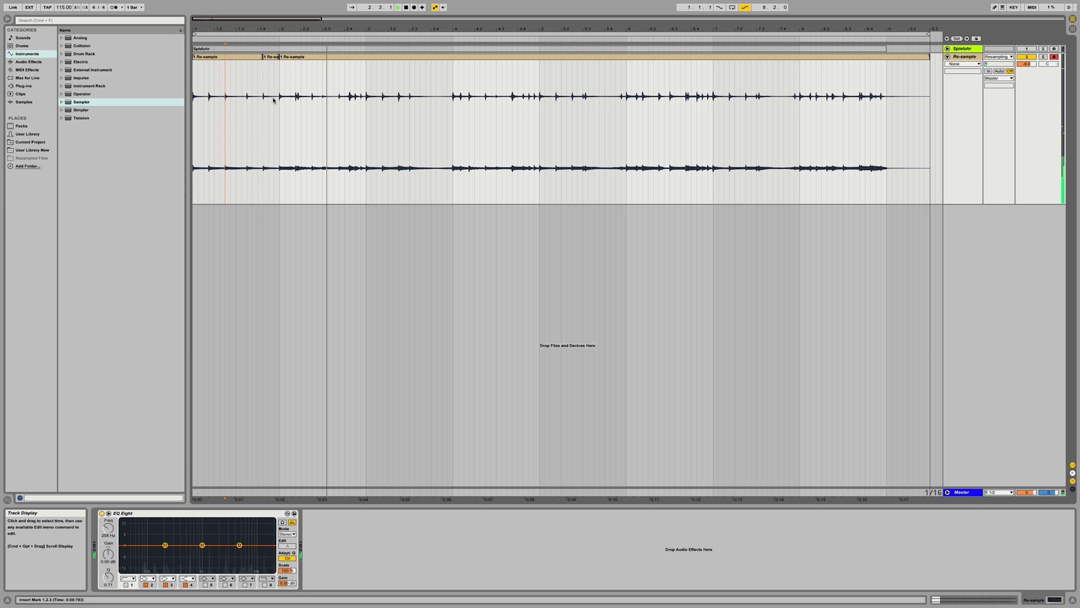
key(space)
Step: Duplicate the Re-sample slice from 3.1.1 to 3.1.4 directly after itself and play the result
click(367, 106)
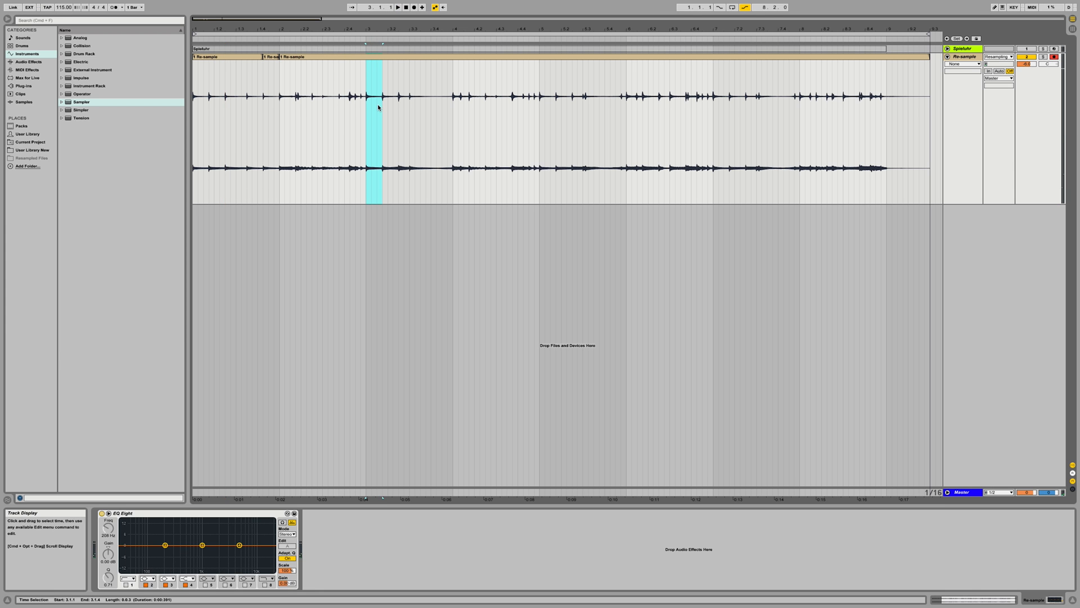
key(super+d)
key(space)
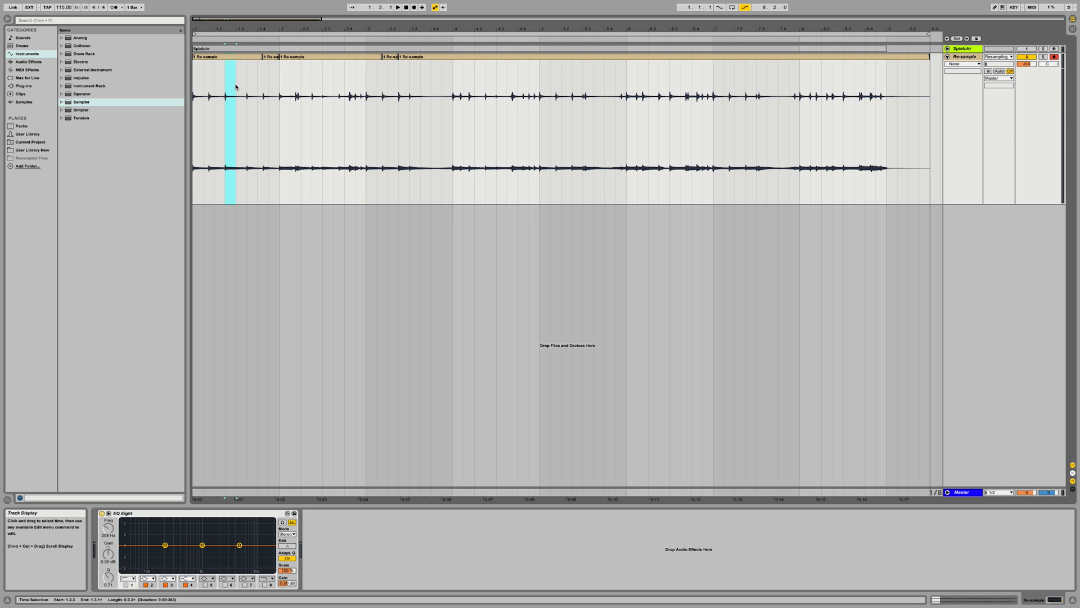
Step: Split off the Re-sample slice from 1.2.3 to 1.3.3 and turn on looping for it
key(super+e)
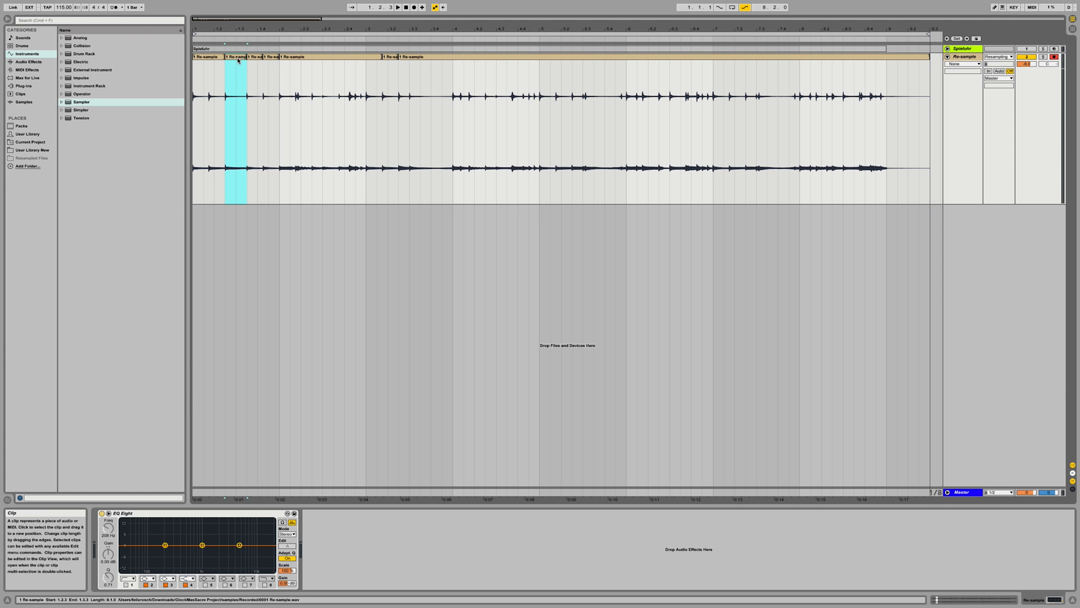
double_click(238, 60)
click(215, 553)
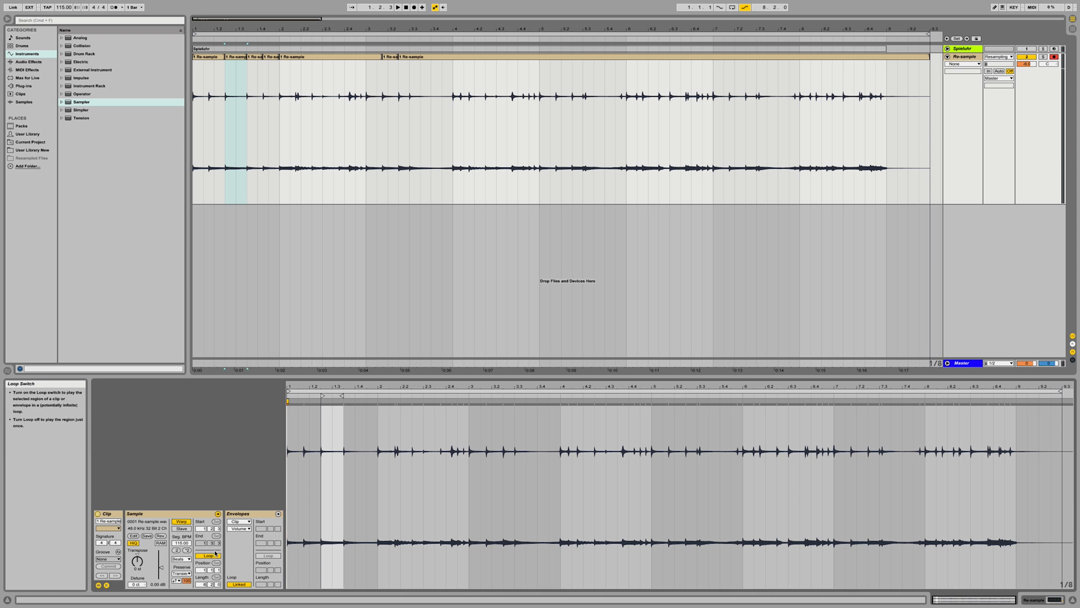
Step: Shift the looped slice's start marker to bar 3 and play the arrangement from the beginning
mouse_move(323, 395)
mouse_down()
mouse_move(514, 399)
mouse_move(469, 399)
mouse_up()
key(Home)
key(space)
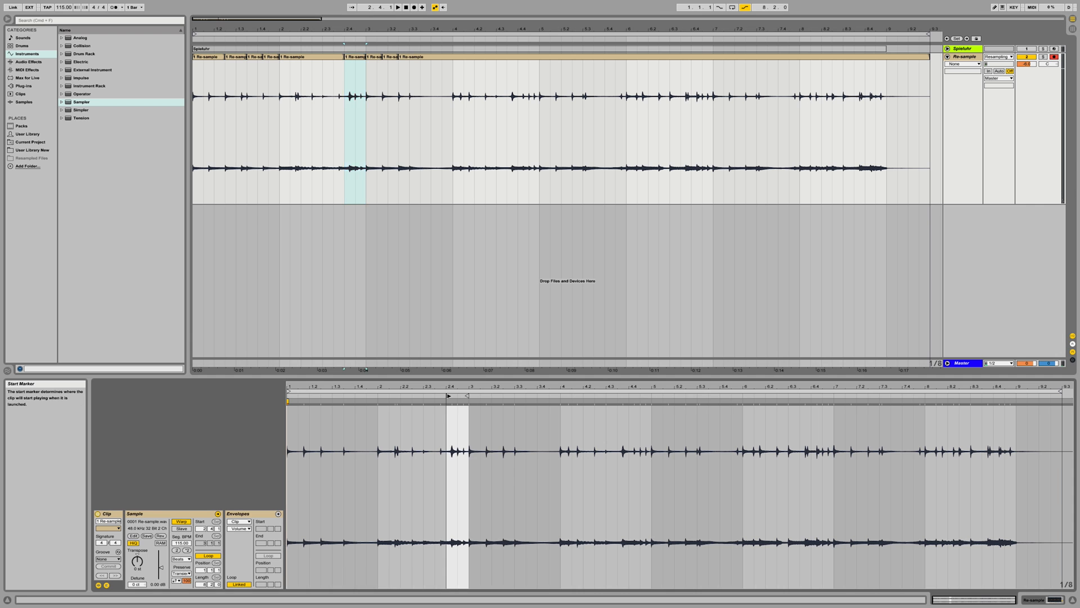
Step: Move the start marker of the 2.4.1–3.1.1 slice to 6.4 and play the arrangement from bar 2
drag(448, 396, 808, 398)
drag(808, 398, 813, 397)
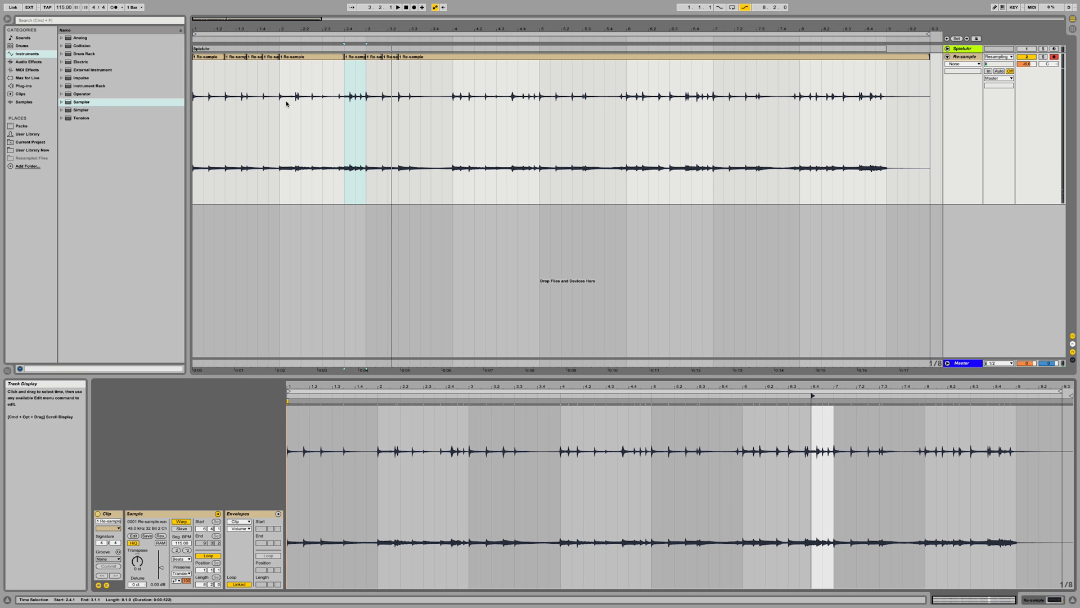
click(281, 103)
key(space)
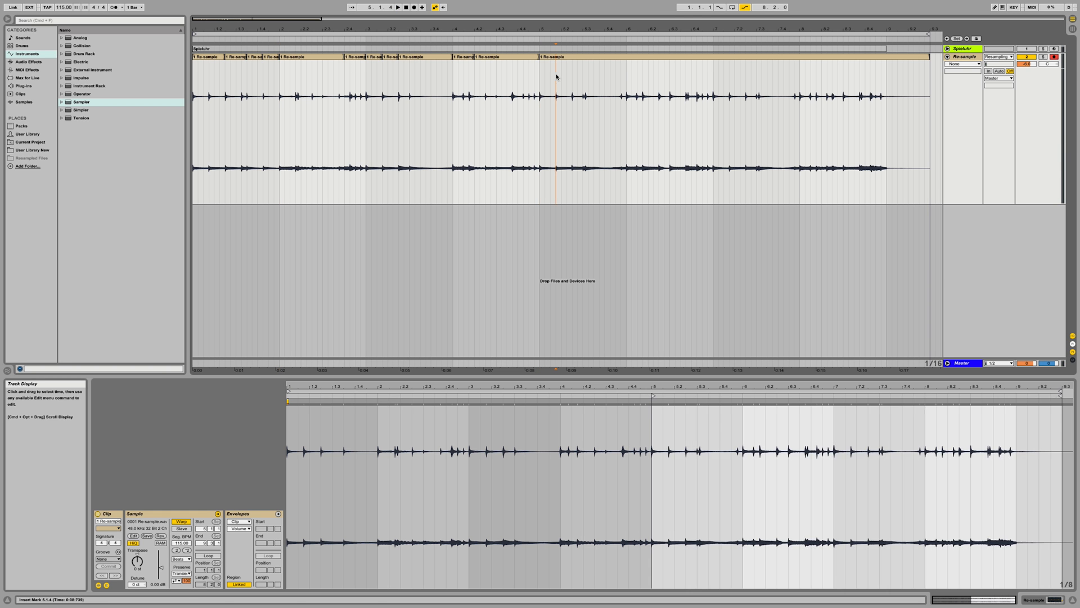
Step: Split off the Re-sample slice from 5.1.1 to 5.1.4 and show its clip Transposition envelope
click(557, 75)
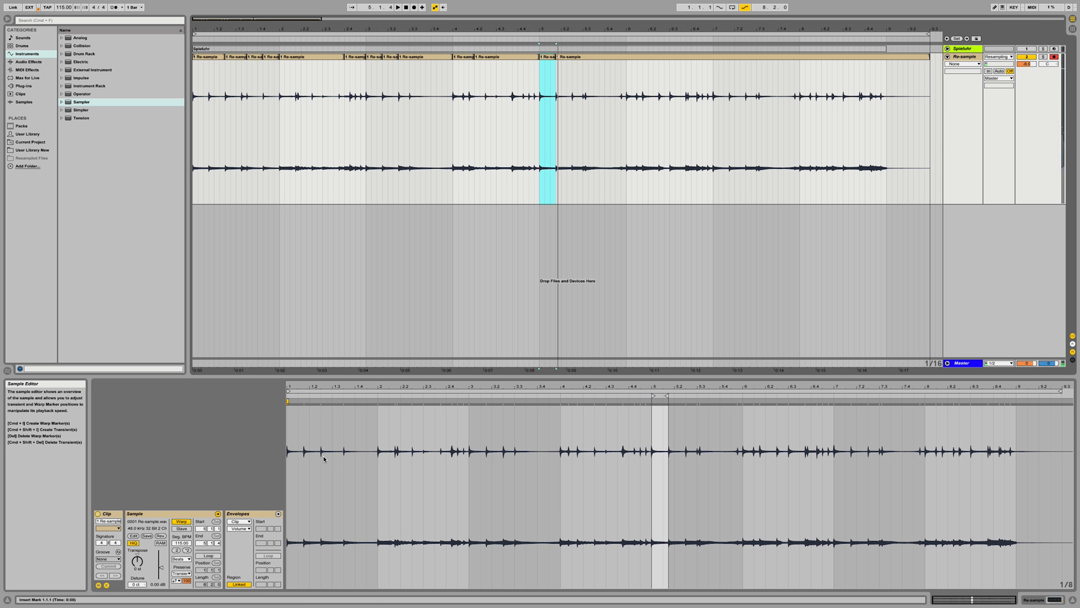
click(239, 528)
click(242, 544)
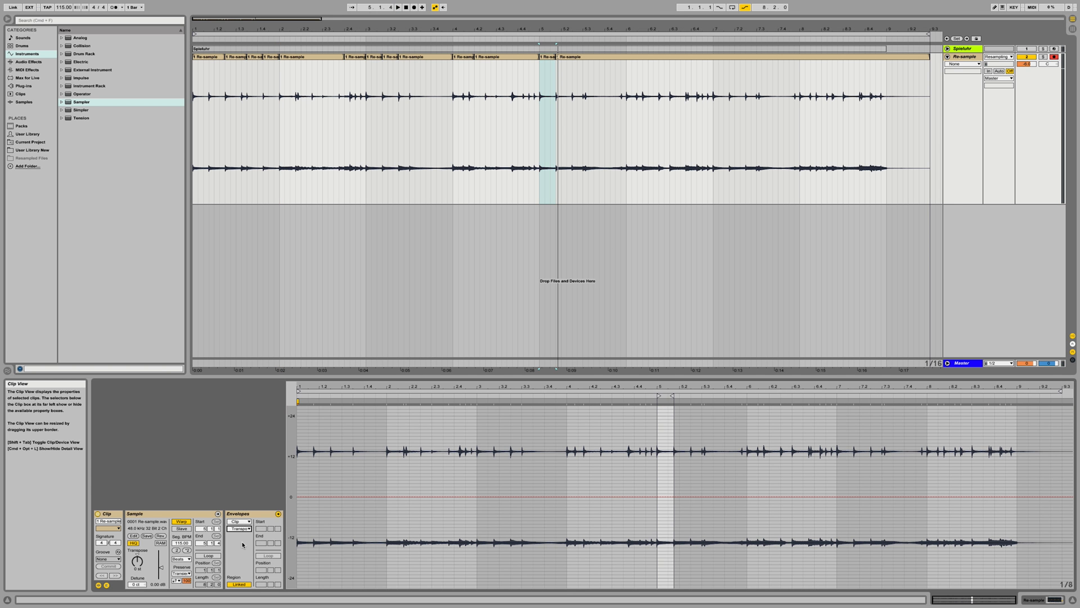
Step: Draw a curved transposition envelope over the slice that starts below 0 st and rises back to 0 at 5.1.4
drag(667, 386, 572, 387)
drag(492, 506, 569, 518)
click(609, 518)
drag(554, 506, 552, 499)
Step: Set the pitch-bent slice's warp mode to Complex and play it
click(181, 559)
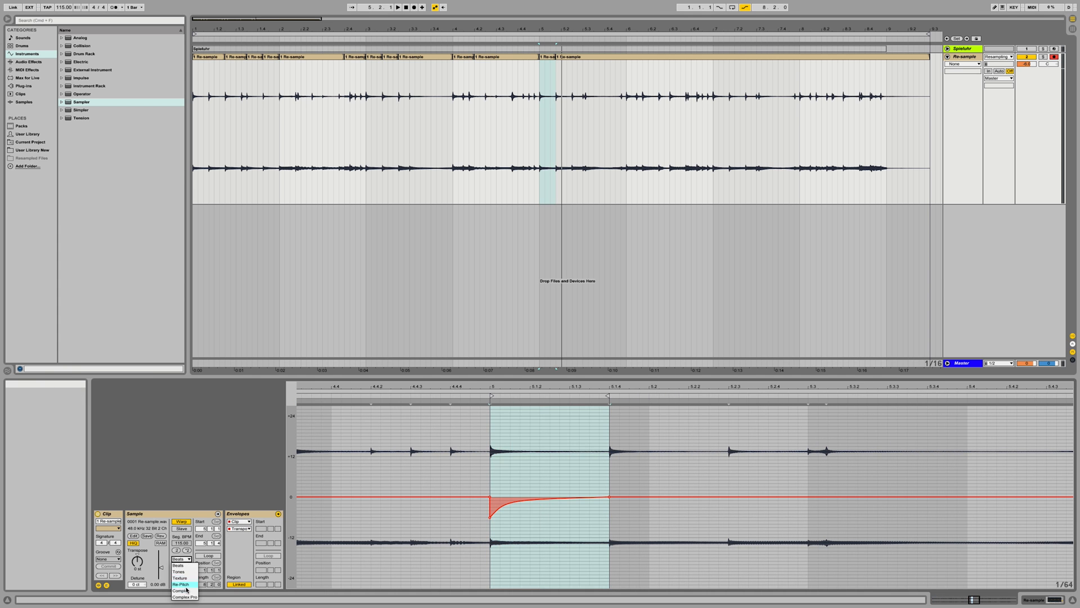
click(184, 592)
key(space)
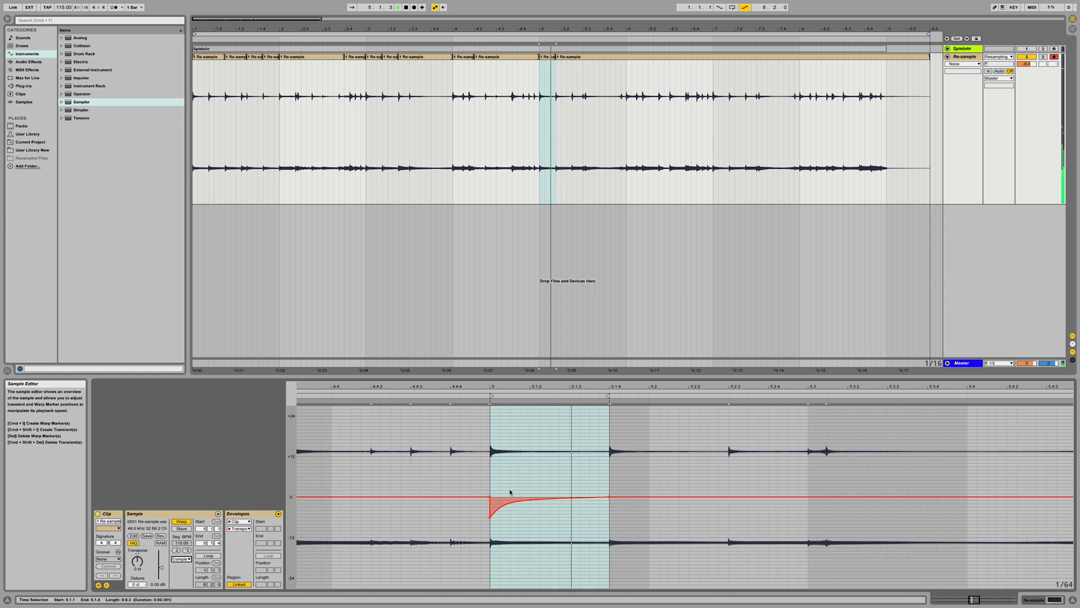
Step: Lower the starting point of the slice's transposition envelope toward -12 st and play the deeper bend
click(522, 519)
key(space)
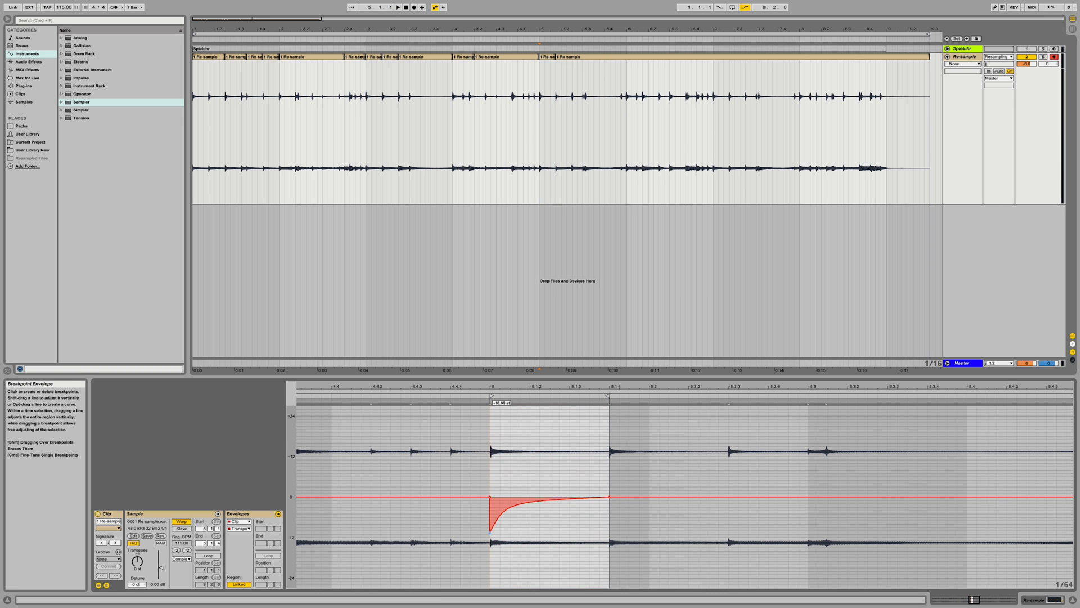
key(space)
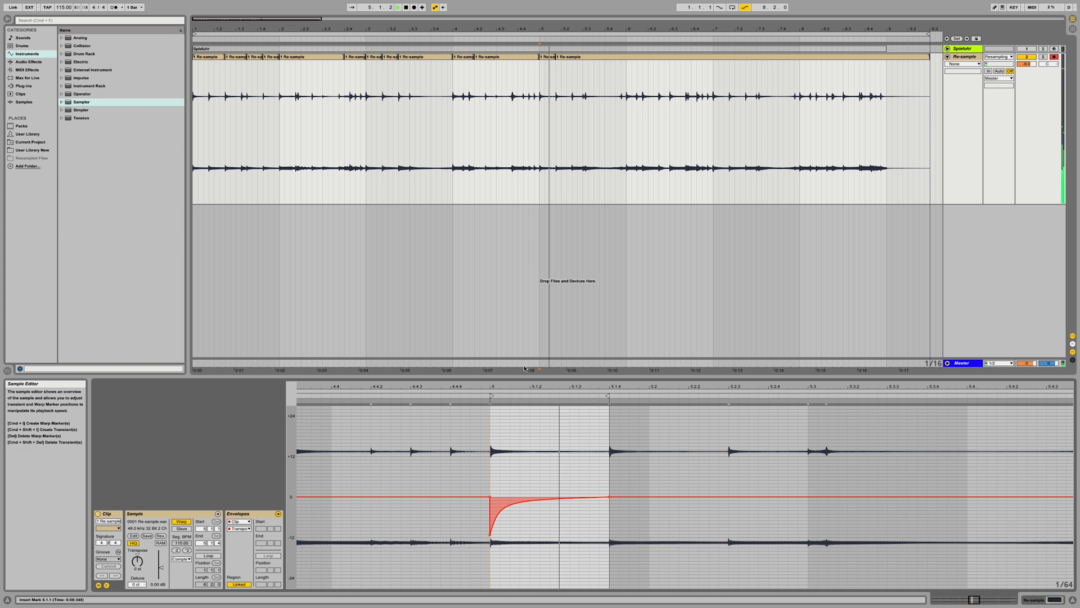
Step: Split off the Re-sample slice from 5.3.1 to 6.1.1 and bend its transposition envelope downward at its end
drag(600, 103, 583, 104)
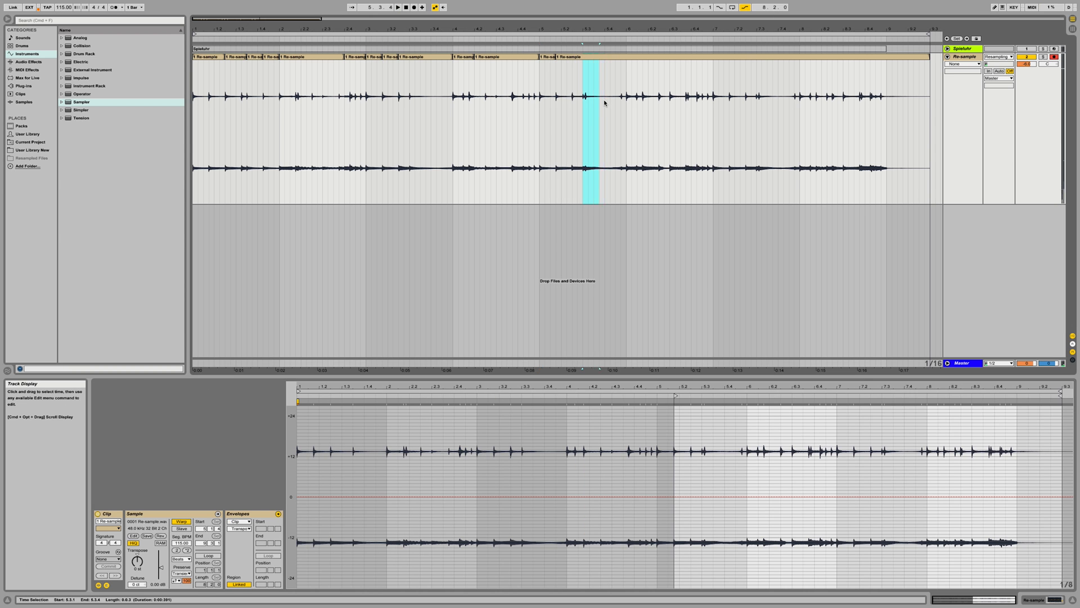
key(super+e)
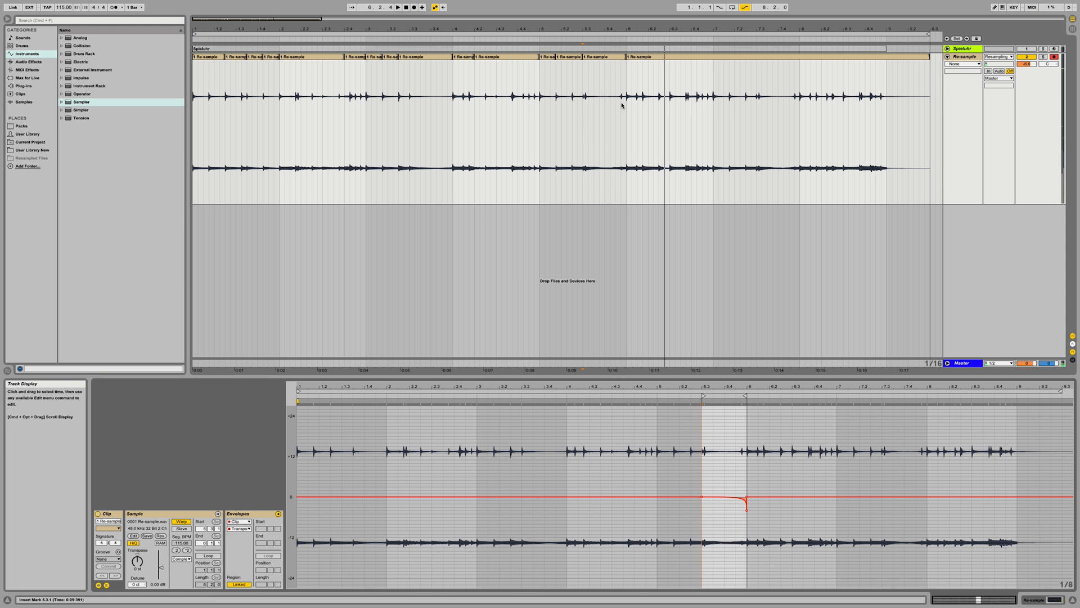
Step: Split off the Re-sample slice from 4.3.4 to 5.1.1, double its original tempo to 230 BPM and play it
click(520, 80)
key(space)
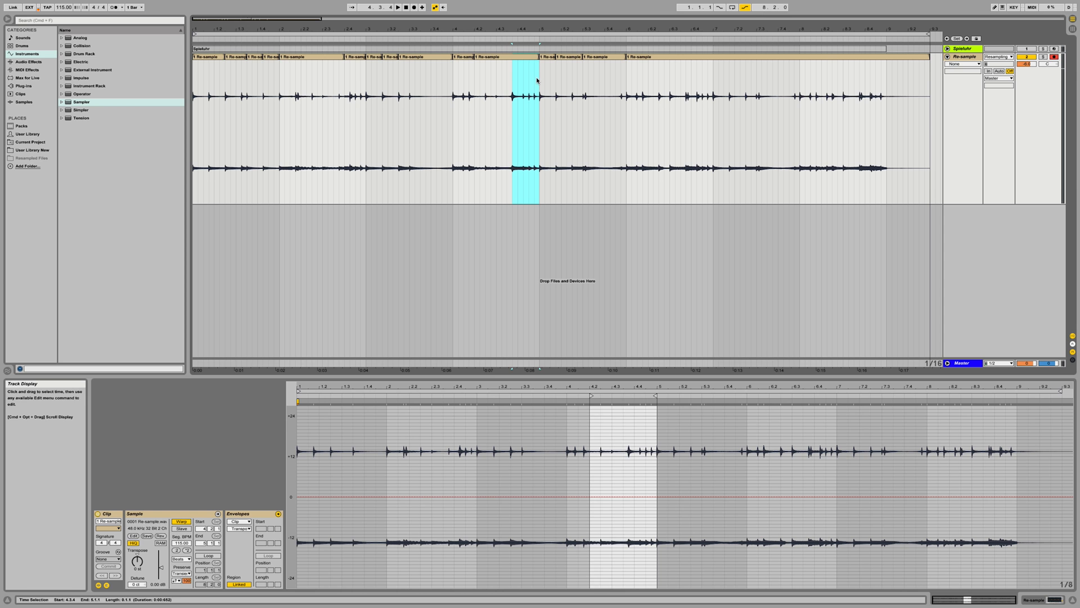
key(super+e)
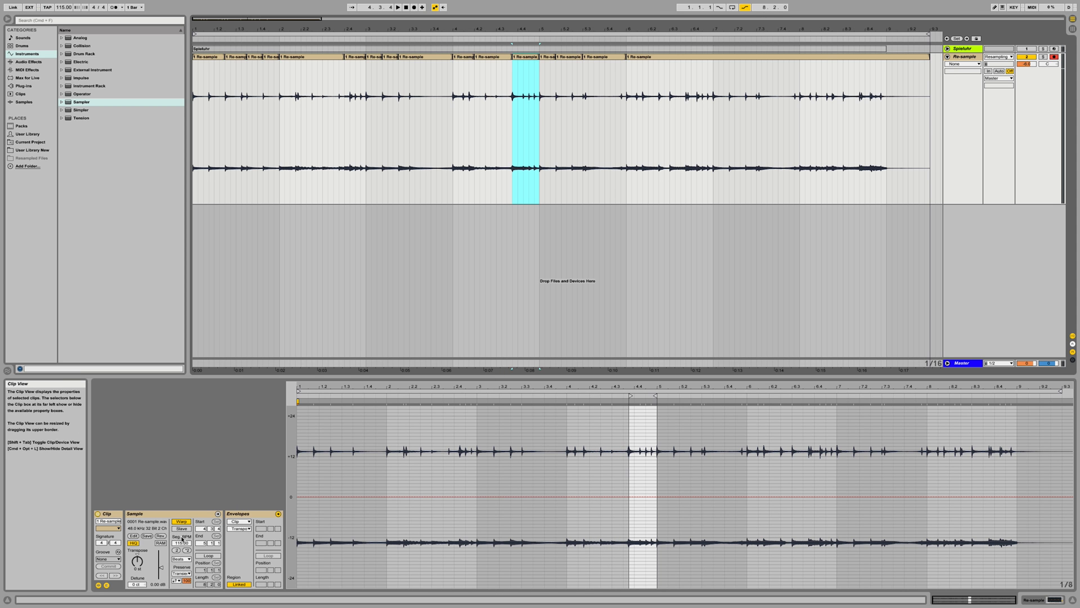
click(188, 551)
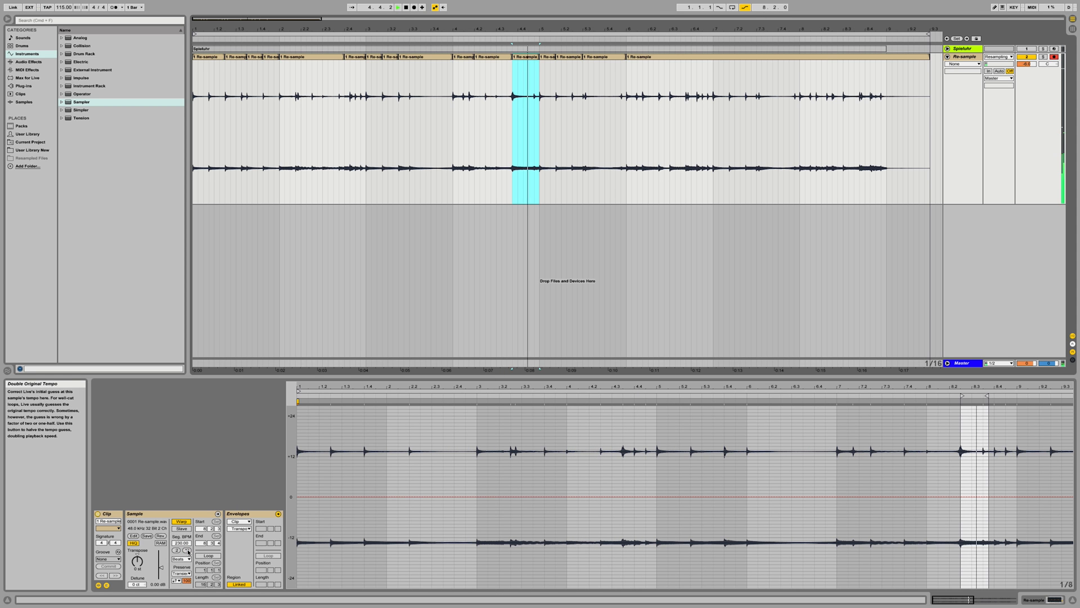
key(space)
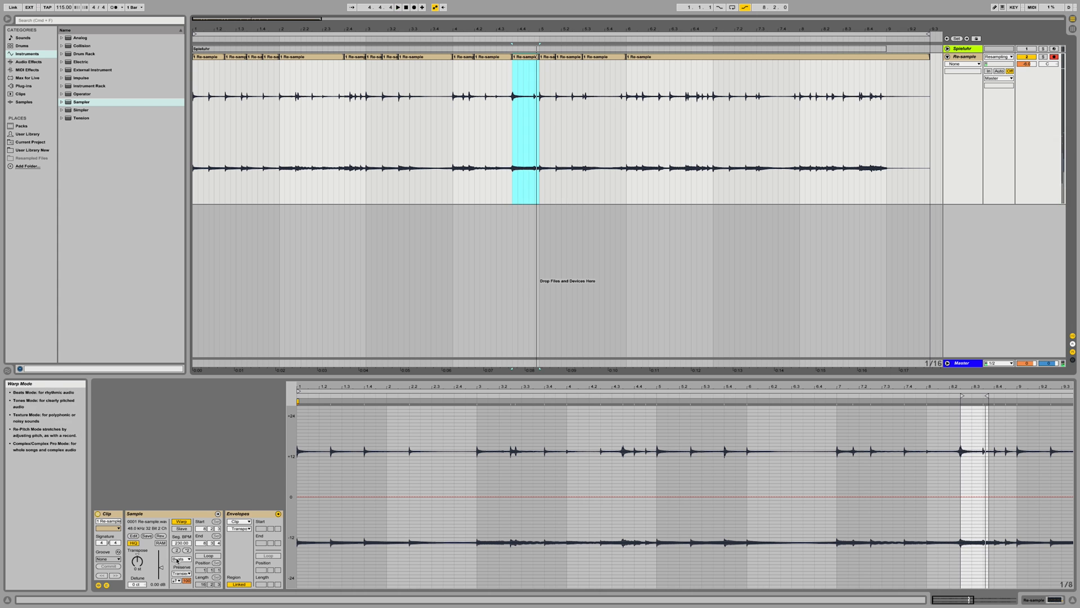
Step: Stretch the slice in Complex warp mode by doubling its original tempo up to 920 BPM and reverse it
click(181, 559)
click(183, 591)
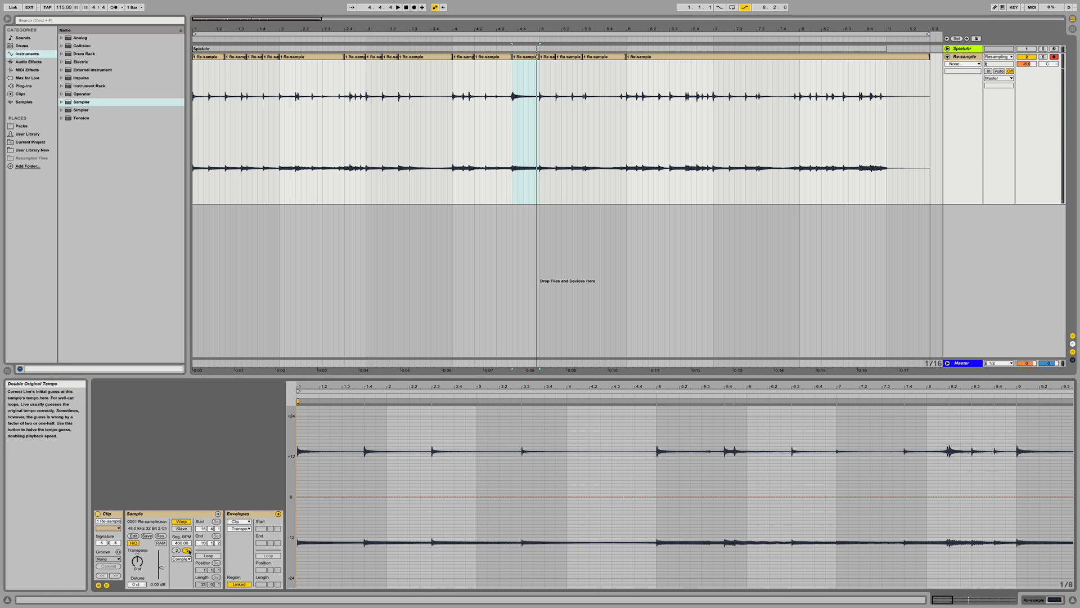
click(453, 70)
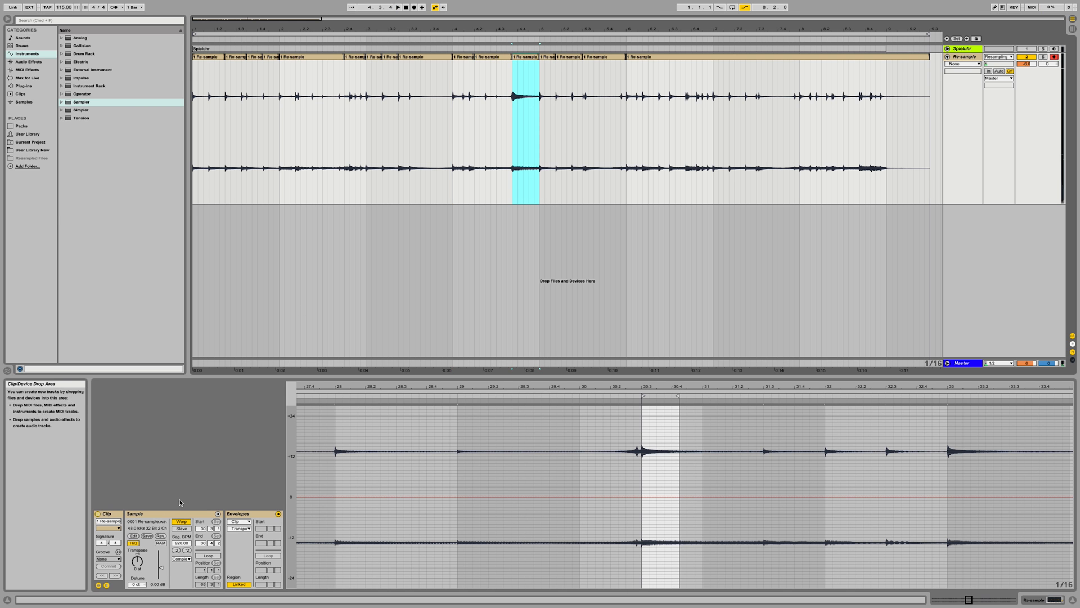
click(161, 536)
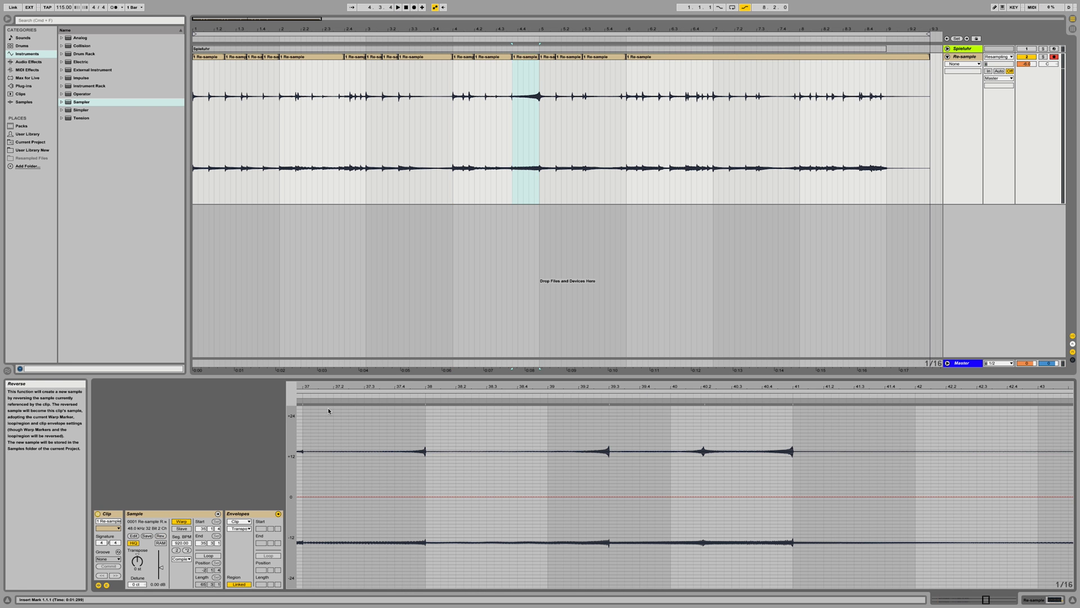
key(space)
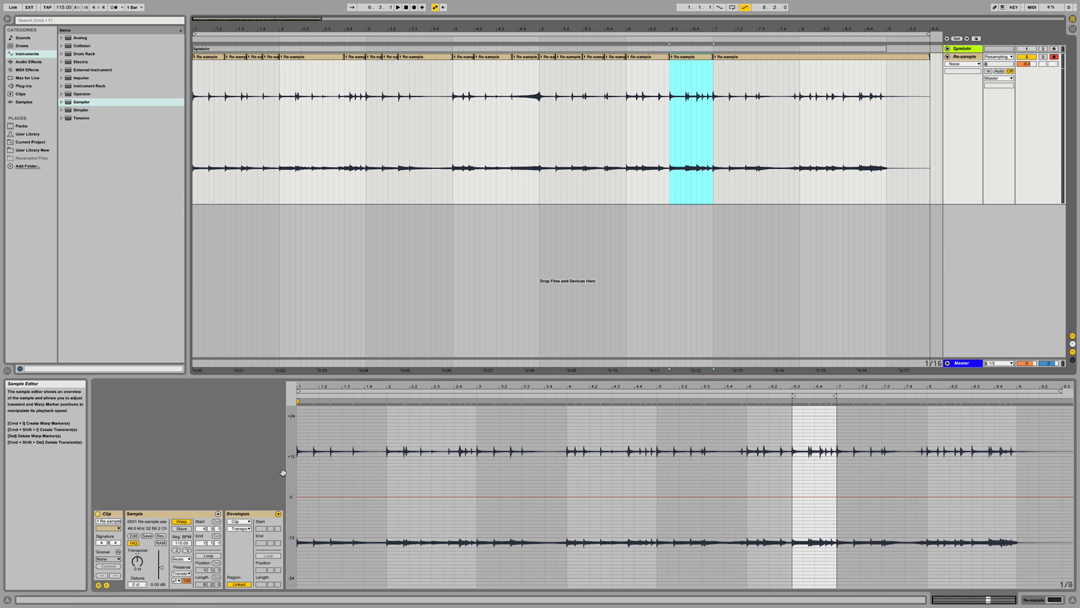
Step: Turn off warping for the Re-sample slice from 6.3.1 to 7.1.1, transpose it to 12 st and play it
click(179, 521)
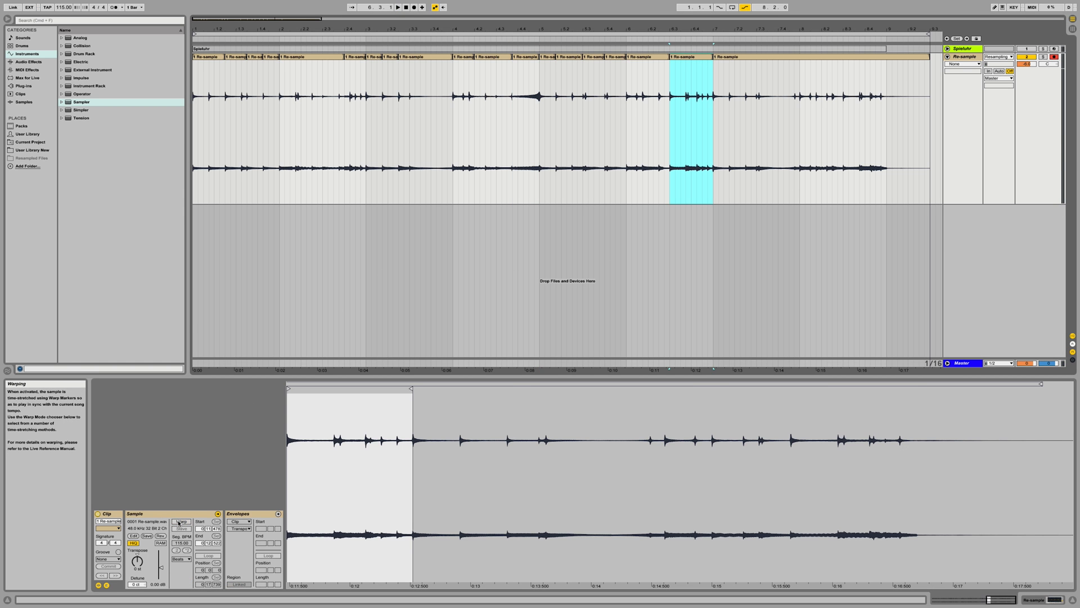
click(138, 565)
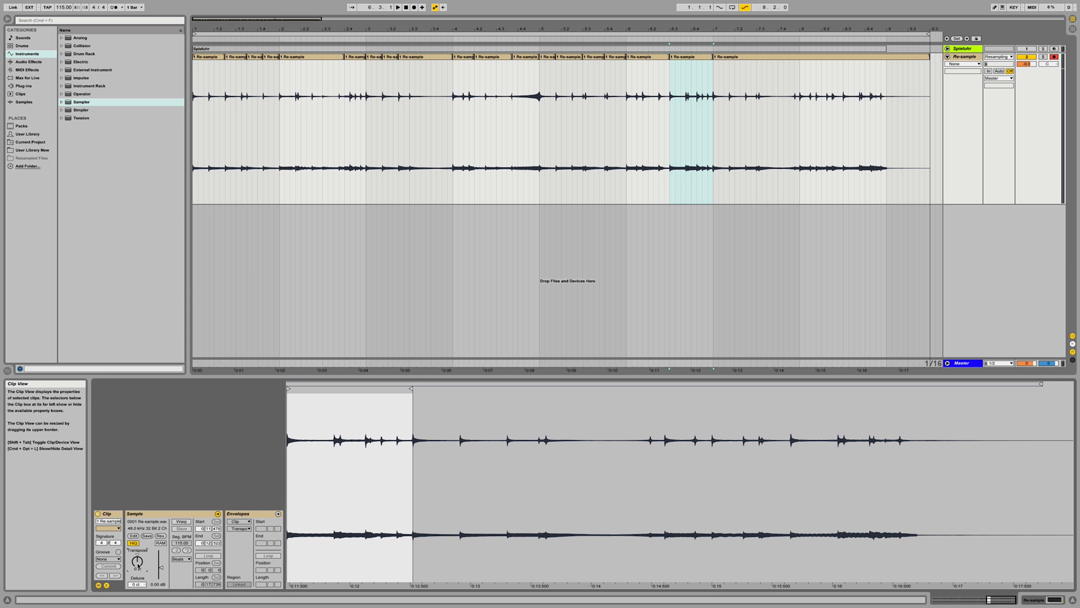
key(space)
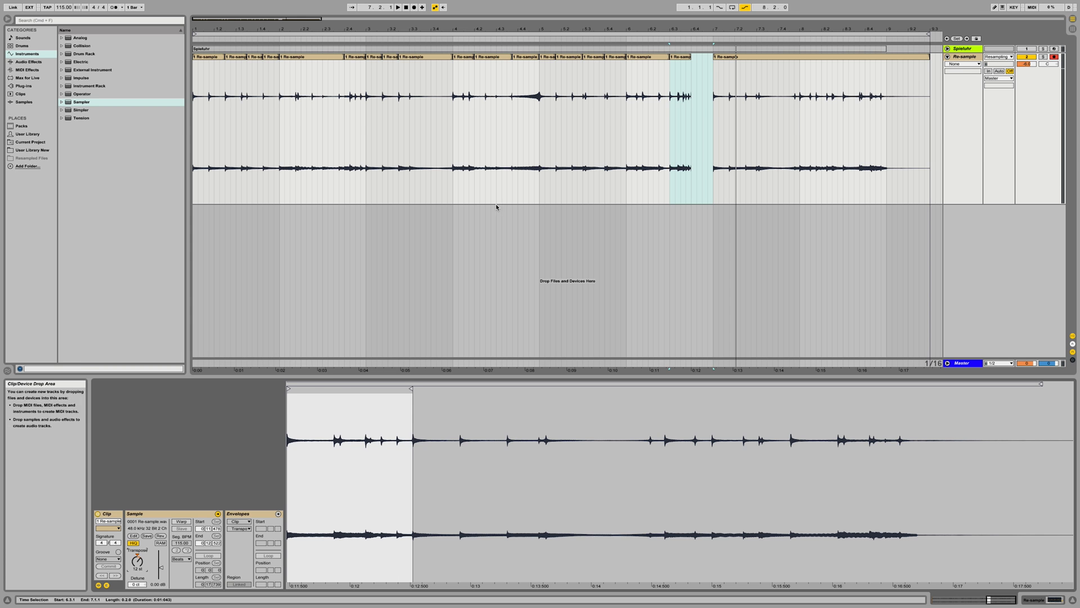
key(space)
key(space)
key(space)
Step: Move the shortened 12 st slice to end at 7.1.1, extend the preceding slice up to it and play the passage
click(689, 57)
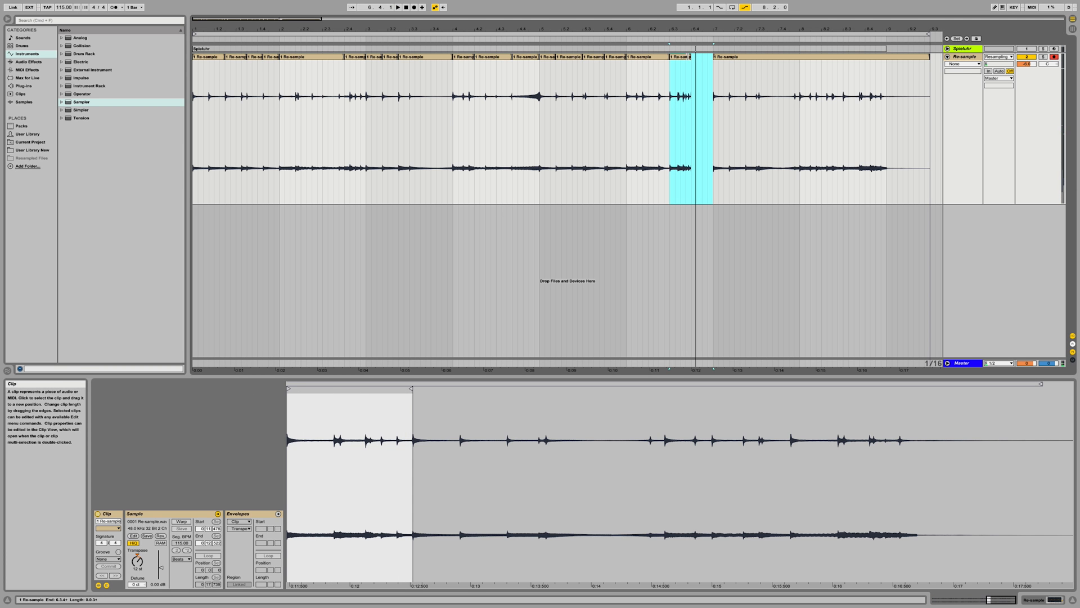
drag(684, 57, 707, 60)
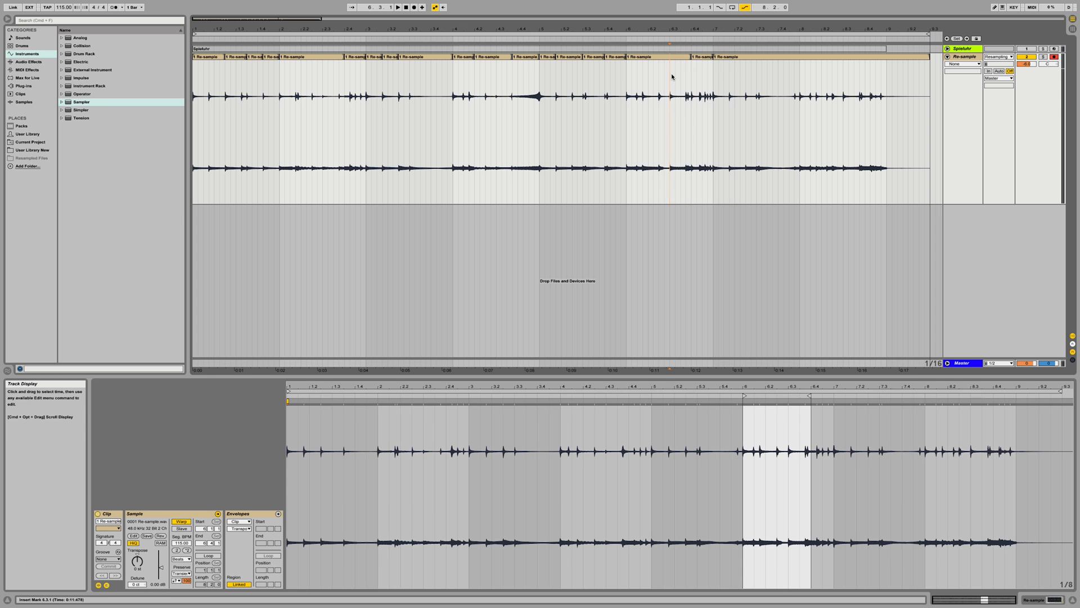
key(space)
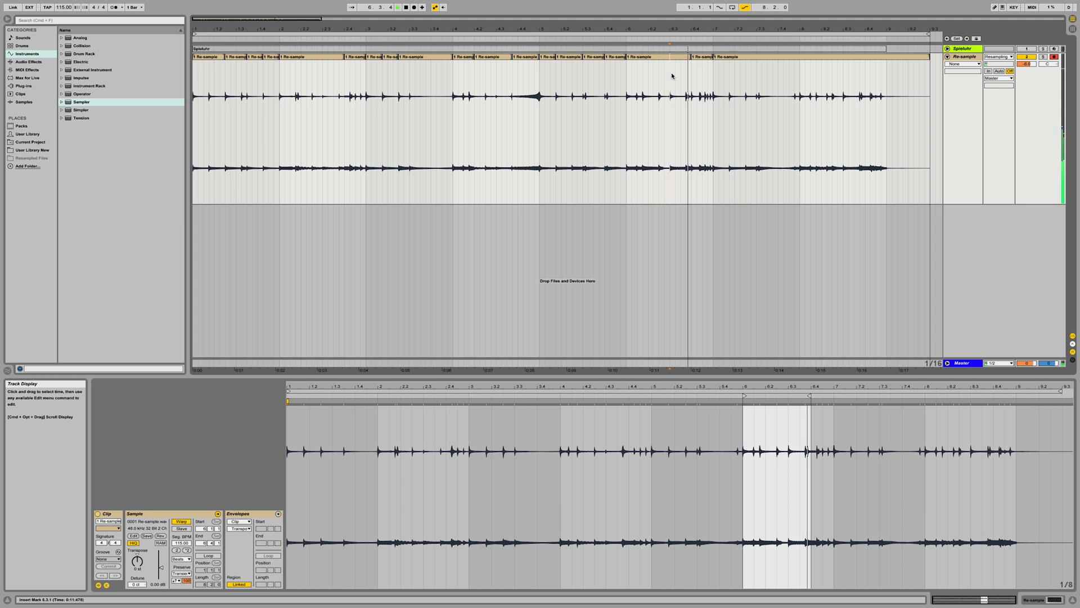
key(space)
Step: Transpose the unwarped slice at 6.4.1 to 24 st and move it to 6.4.3 so it ends at 7.1.1
click(704, 60)
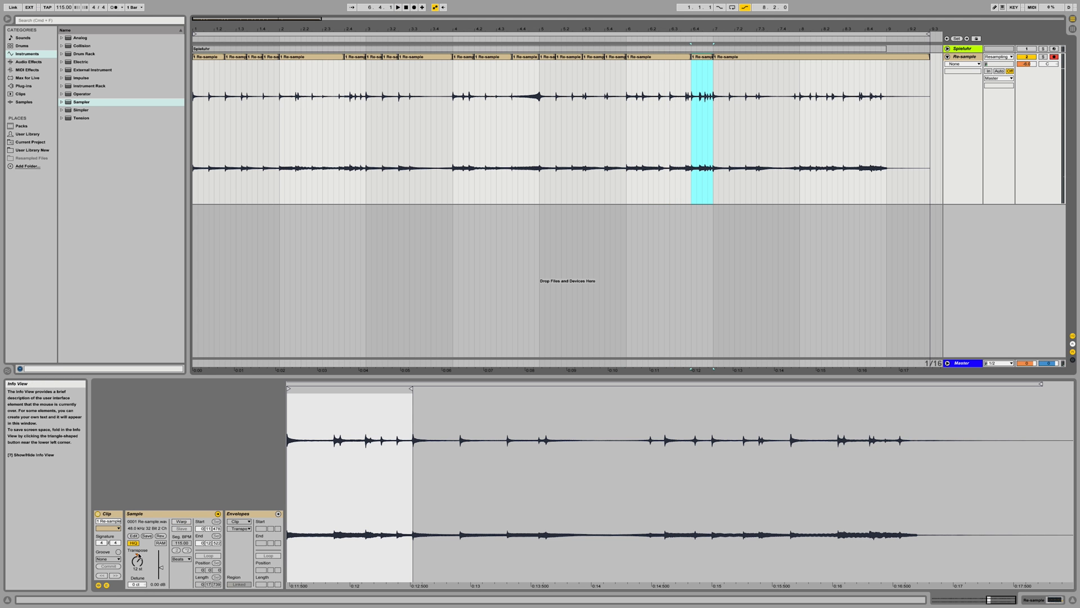
click(138, 564)
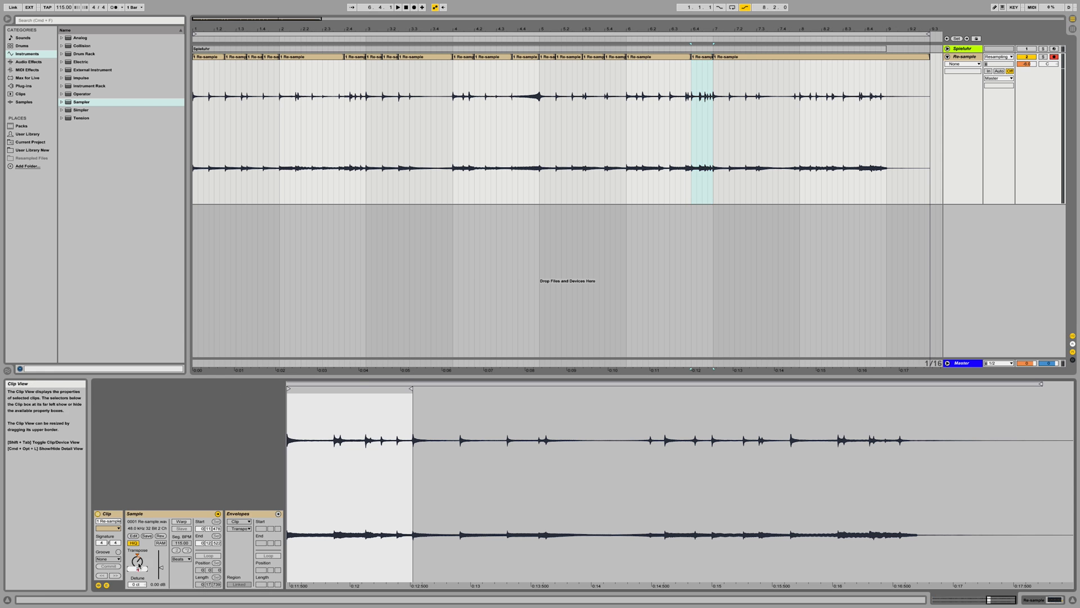
click(708, 63)
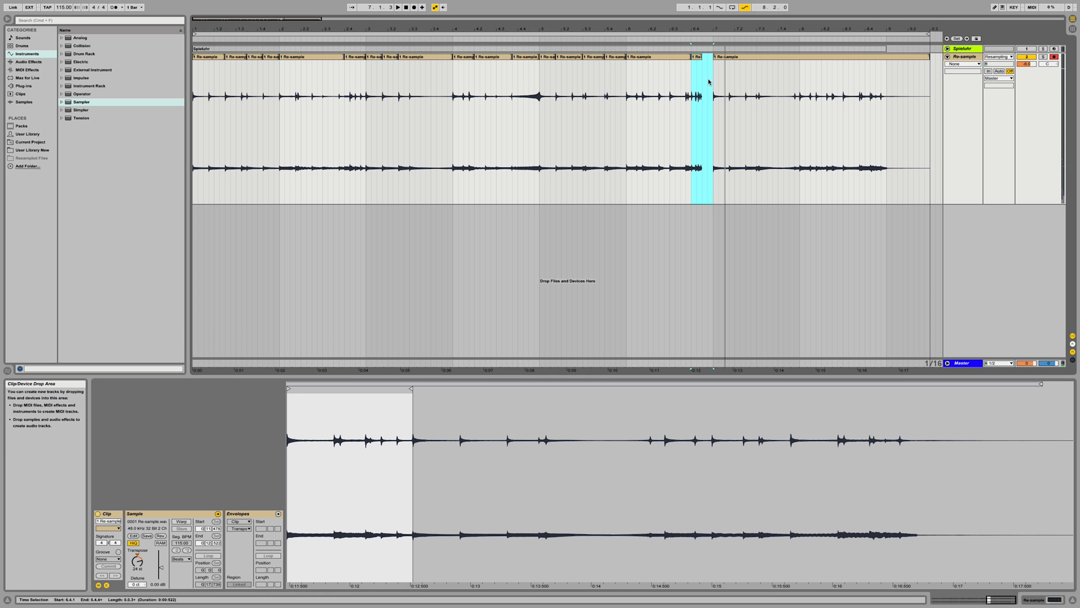
drag(697, 57, 702, 57)
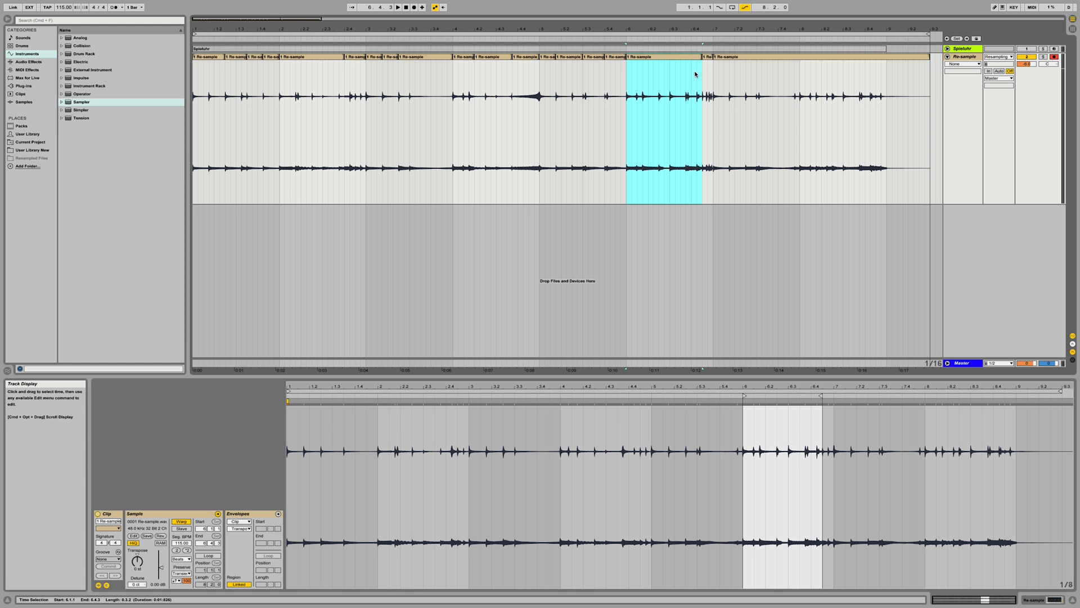
Step: Split off the slice from 6.4.1 to 6.4.3, turn off its warping and adjust its transposition and sample region
key(super+e)
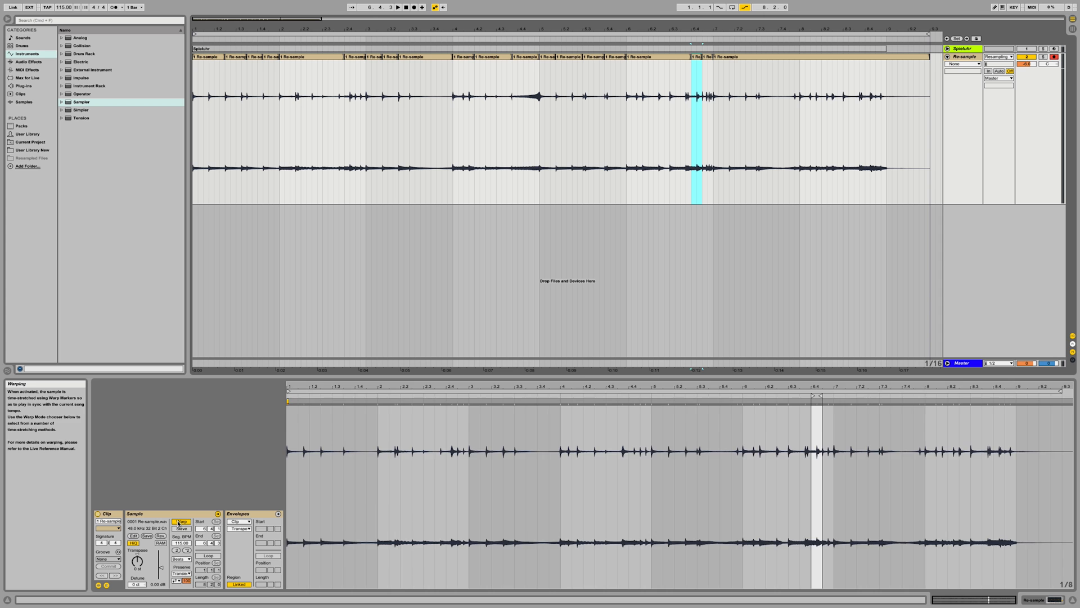
click(179, 521)
click(137, 561)
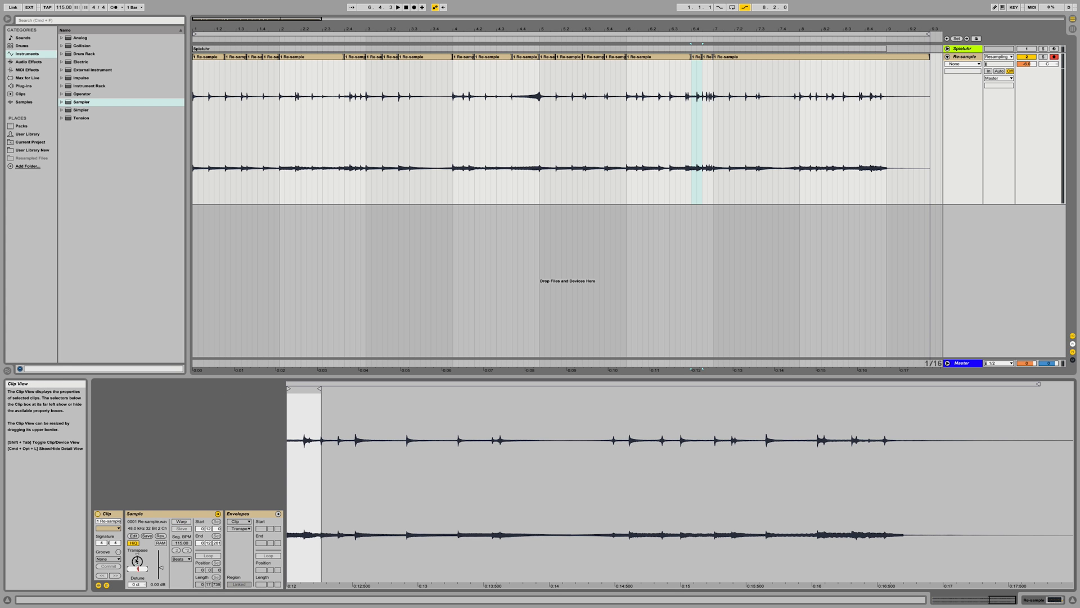
drag(344, 458, 461, 454)
mouse_move(407, 388)
mouse_down()
mouse_move(304, 388)
mouse_move(341, 388)
mouse_up()
drag(462, 389, 338, 387)
click(626, 94)
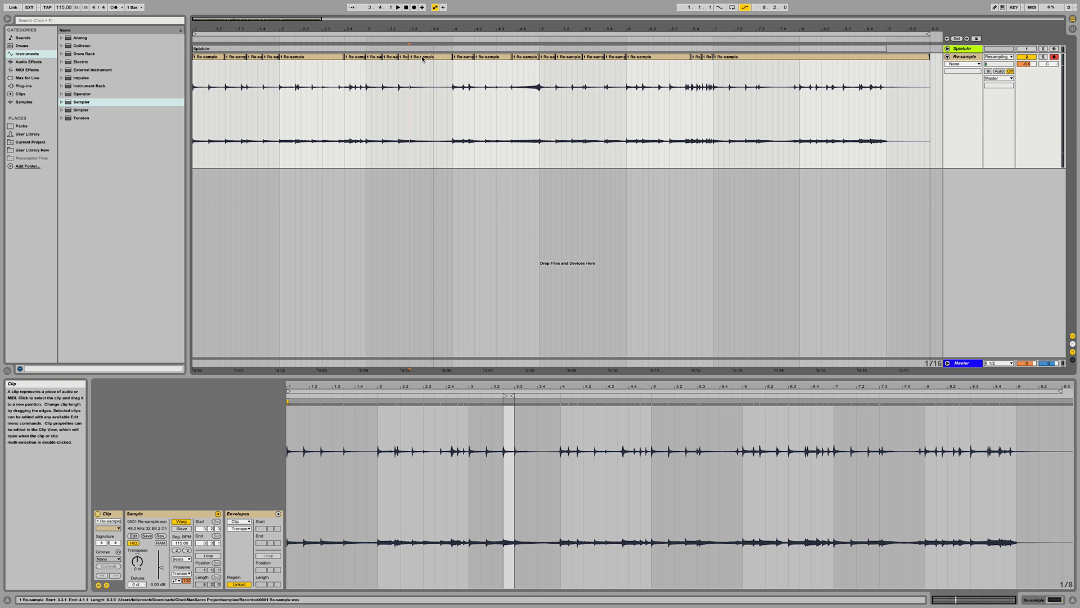
Step: Copy the Re-sample slice from 3.3.1 to 4.1.1 onto a new audio track named Chorus and load the Chorus effect on it
click(425, 58)
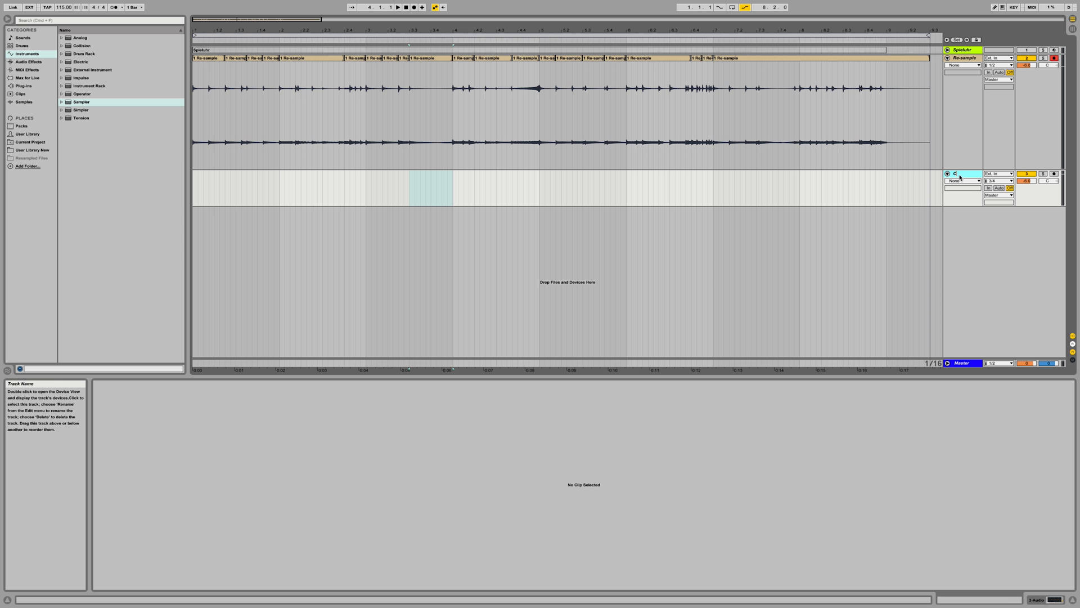
key(super+v)
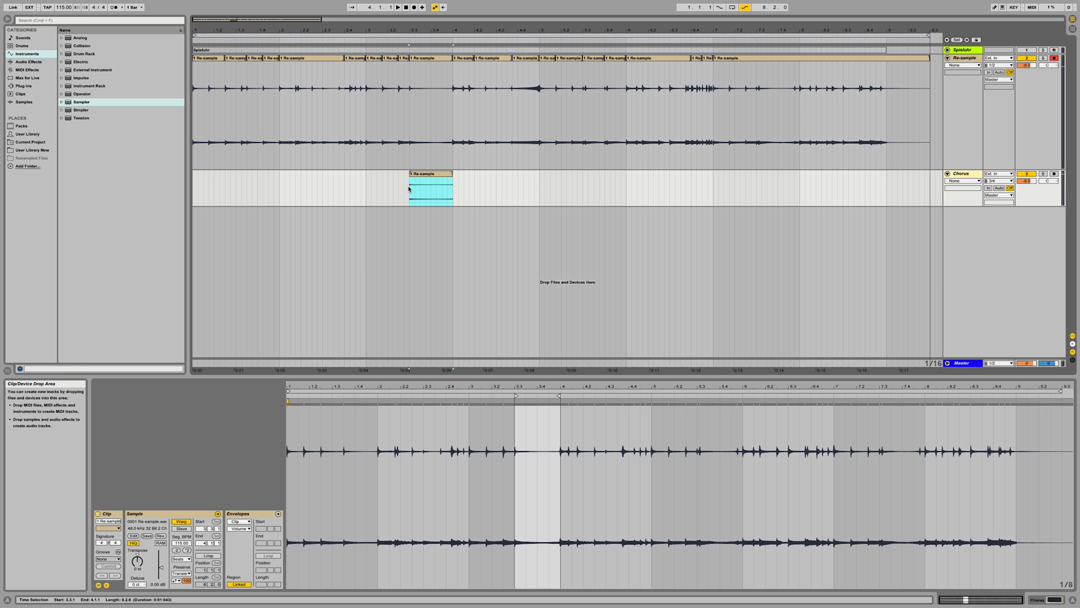
click(19, 63)
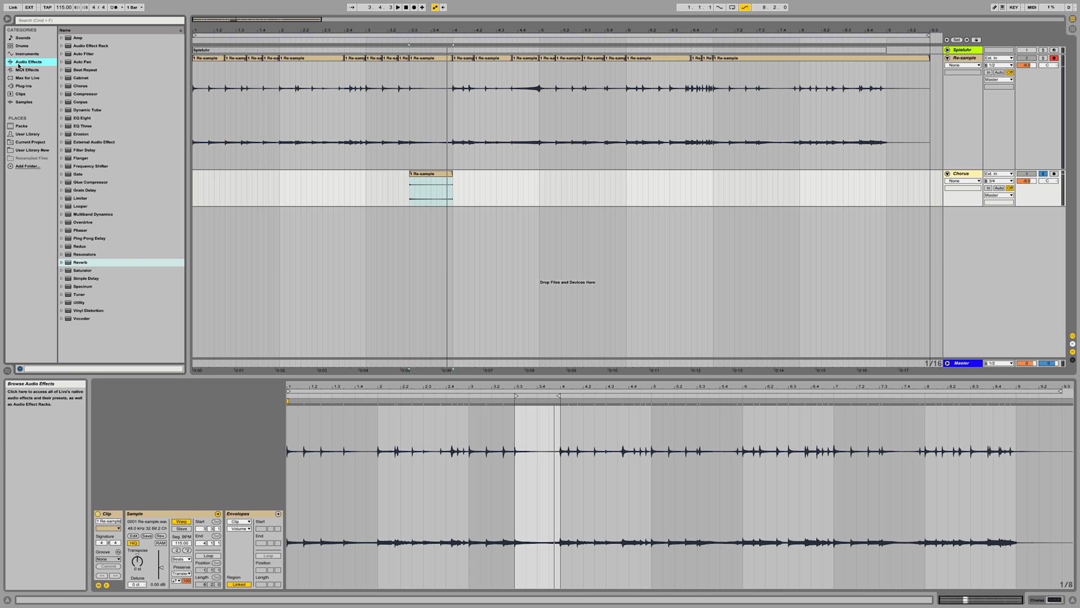
double_click(80, 87)
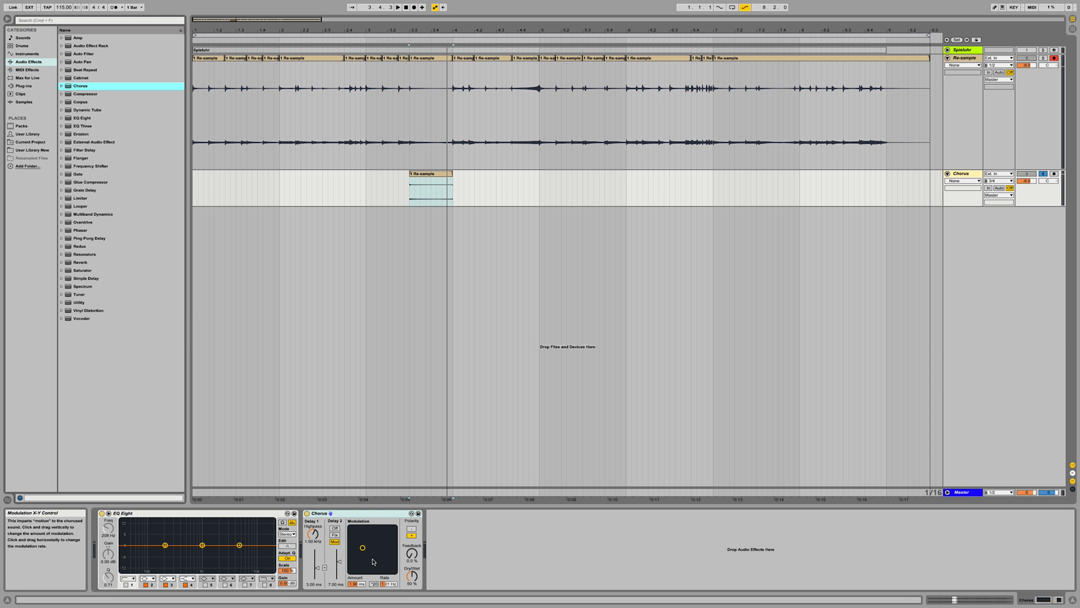
Step: Automate the Chorus LFO Rate and LFO Amount to rise over the slice and record the result on a Resample Chorus track
drag(363, 548, 396, 530)
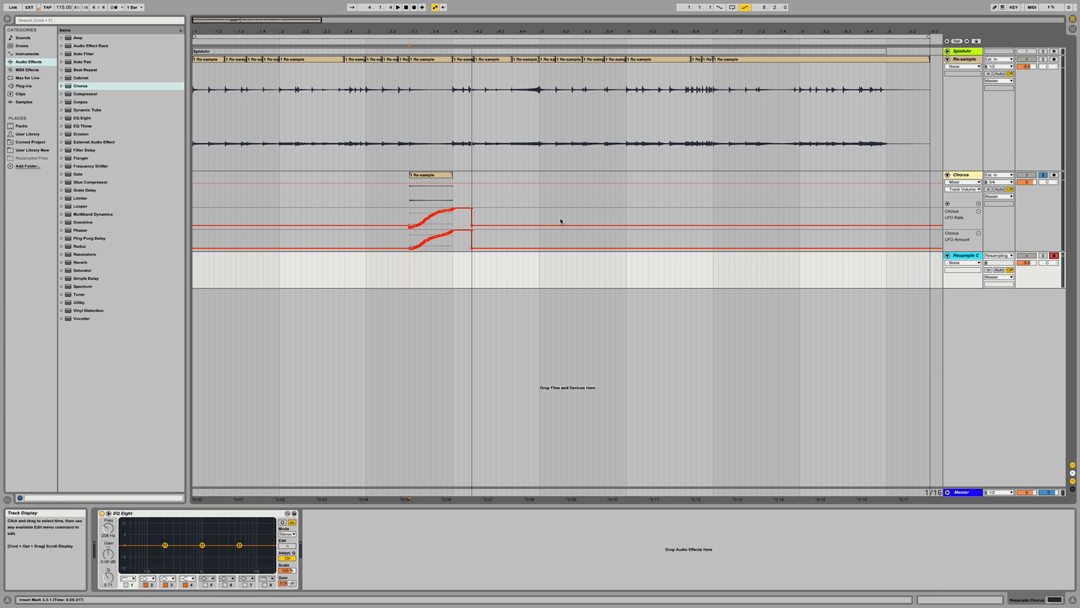
key(space)
key(space)
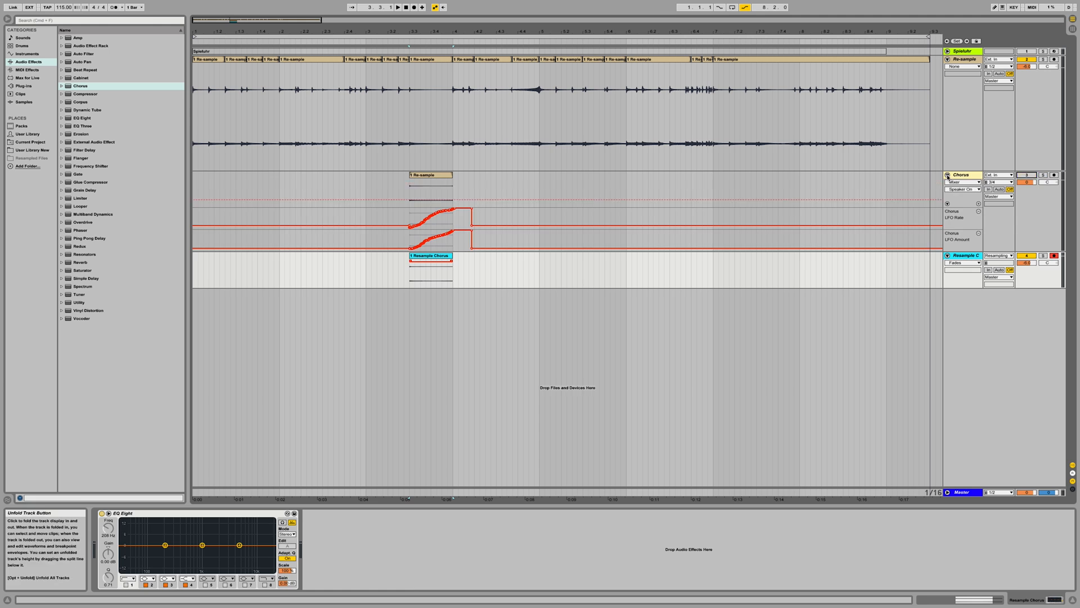
Step: Fold the Chorus track and draw a transposition envelope on the Resample Chorus clip rising slightly above 0 toward its end
click(948, 175)
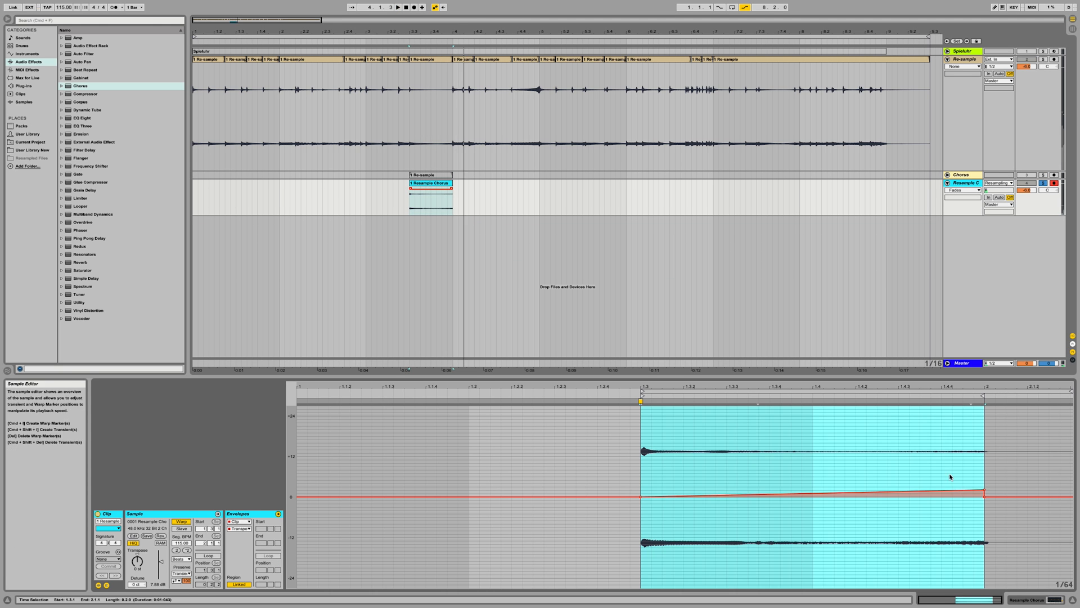
click(973, 495)
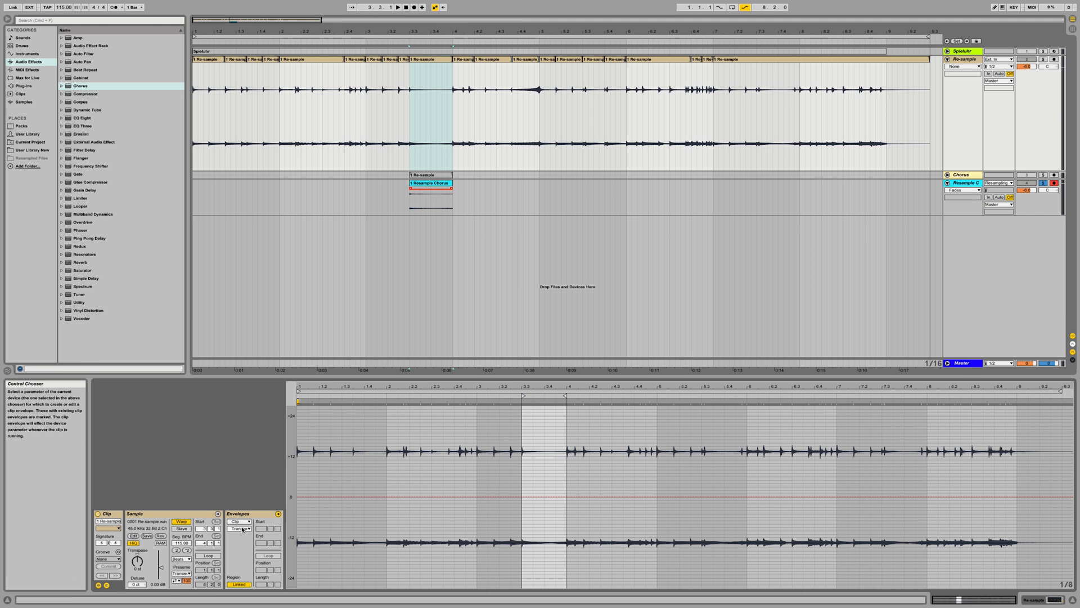
Step: Draw a transposition envelope falling slightly below 0 over the original Re-sample slice from 3.3.1 to 4.1.1 and play both layers
click(239, 528)
click(243, 542)
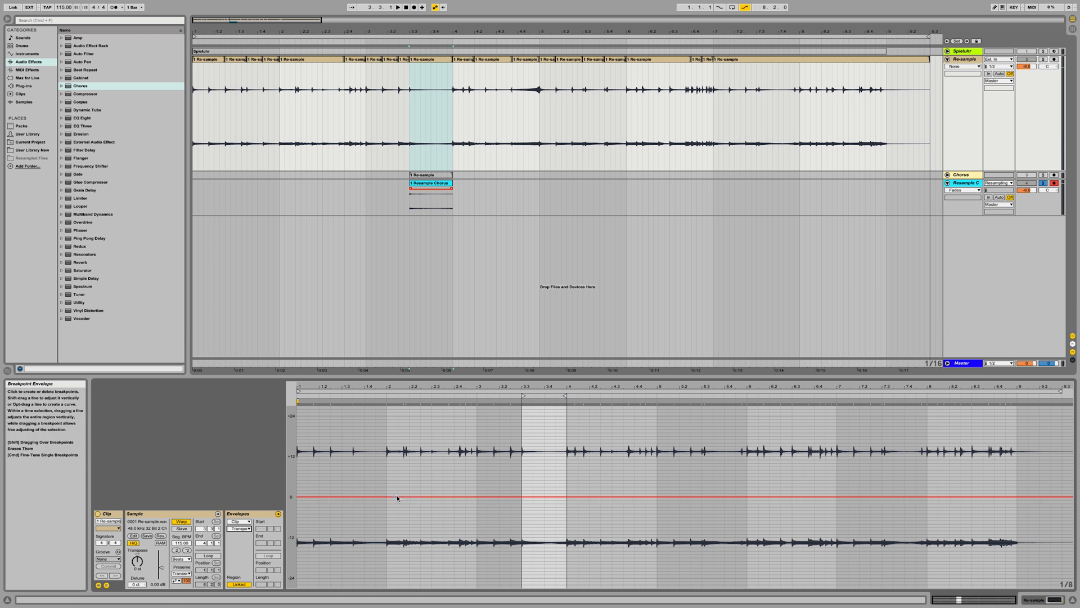
drag(527, 474, 552, 477)
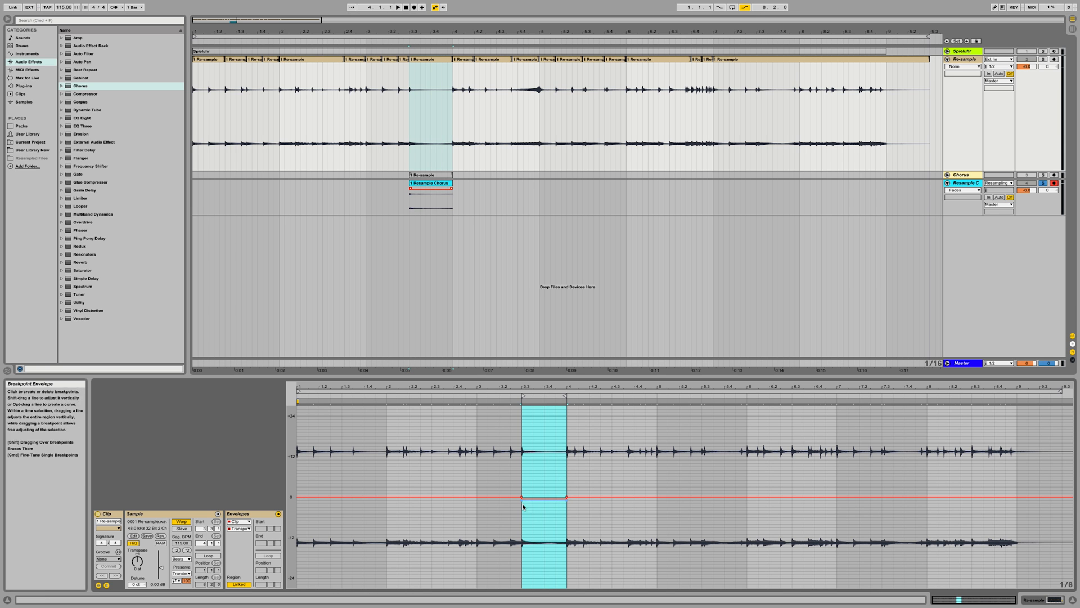
click(522, 501)
key(space)
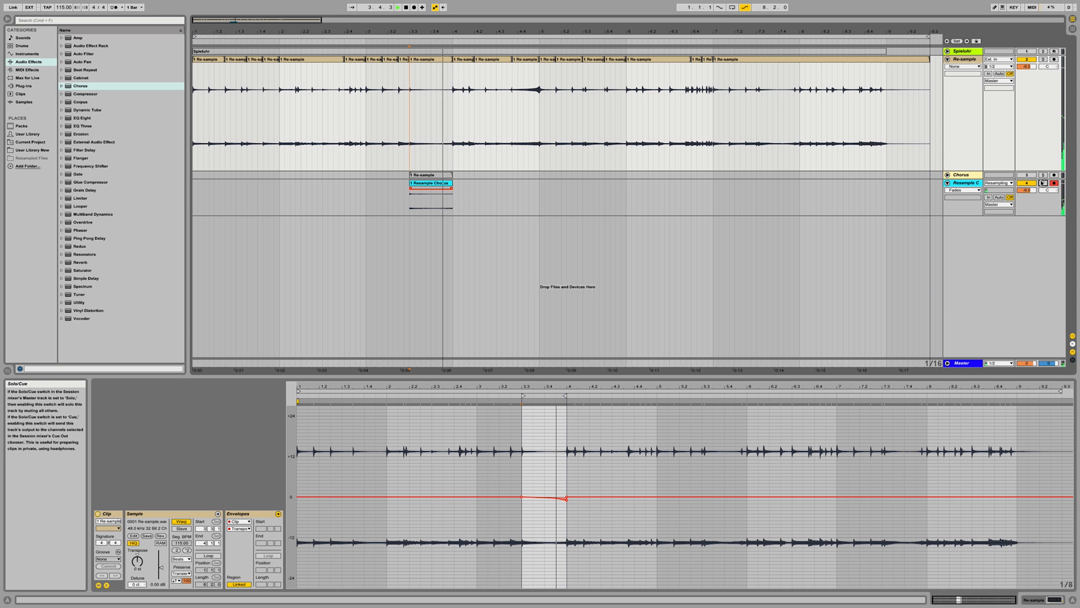
key(space)
Step: Automate the panning of the Re-sample and Resample Chorus tracks in opposite directions from 3.3.1 to 4.1.1 and play it
drag(453, 83, 432, 64)
click(1047, 66)
click(409, 64)
click(1046, 190)
drag(410, 192, 436, 216)
click(409, 214)
key(space)
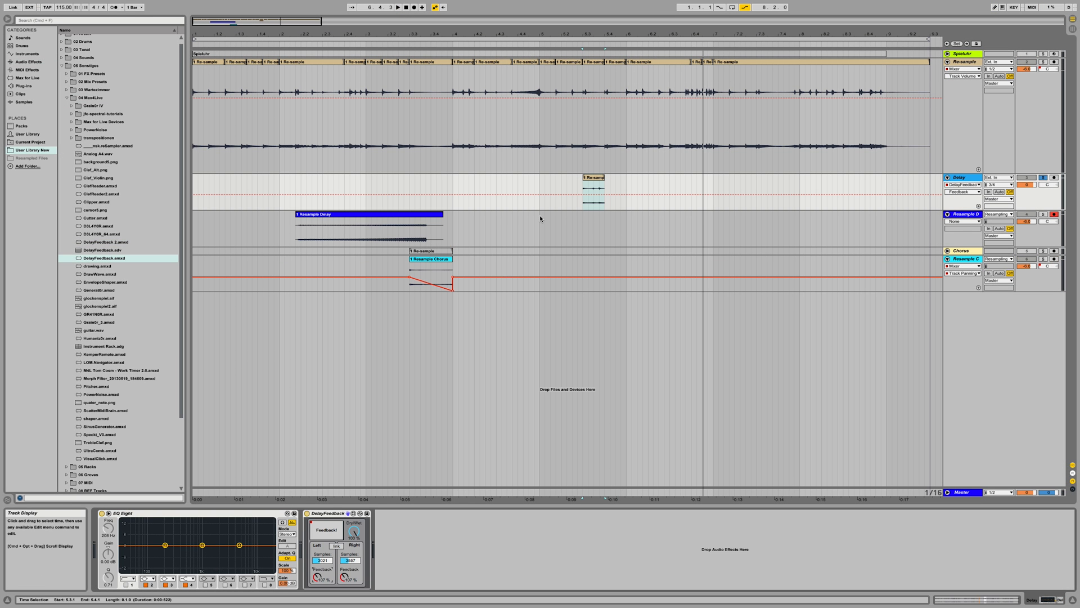
Step: Record the Delay track's feedback sound from 5.3.1 as a second clip on the Resample Delay track
key(F9)
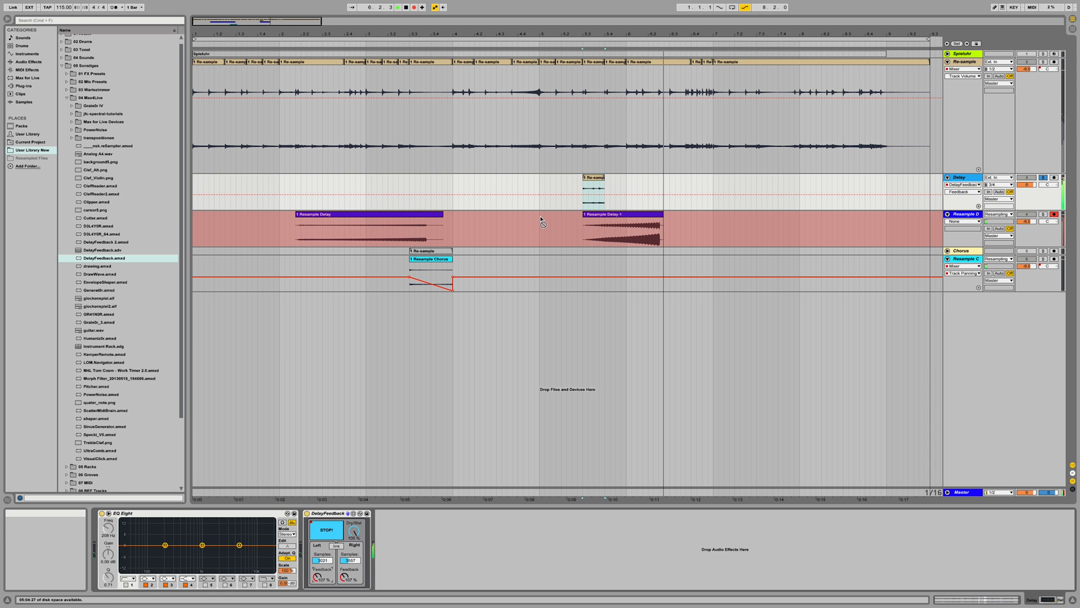
key(space)
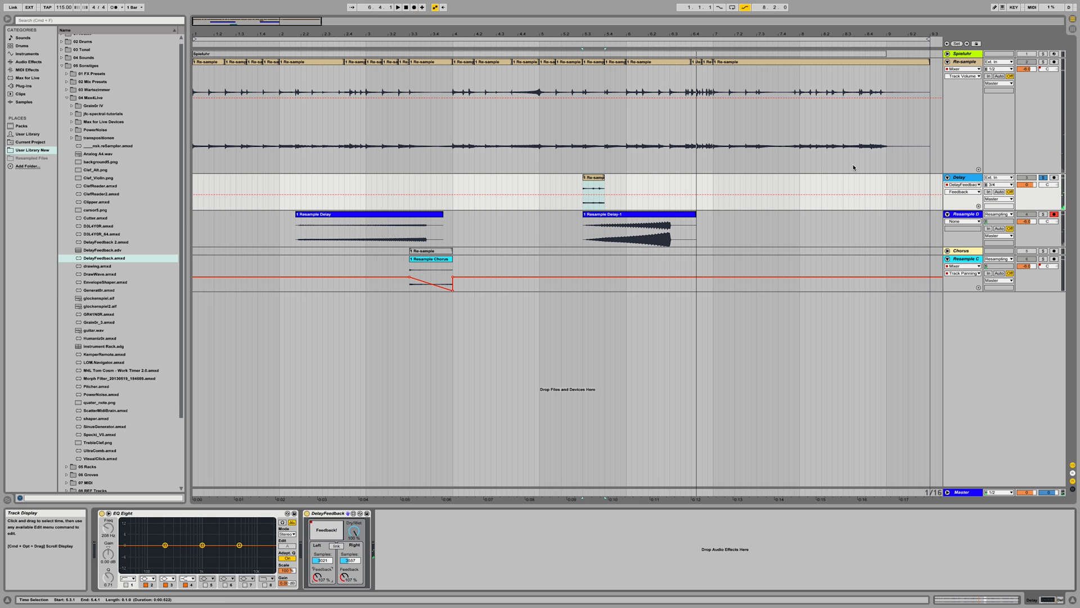
Step: Take the Delay track out of solo and switch off its DelayFeedback effect
click(1043, 178)
click(1026, 178)
click(307, 513)
click(640, 215)
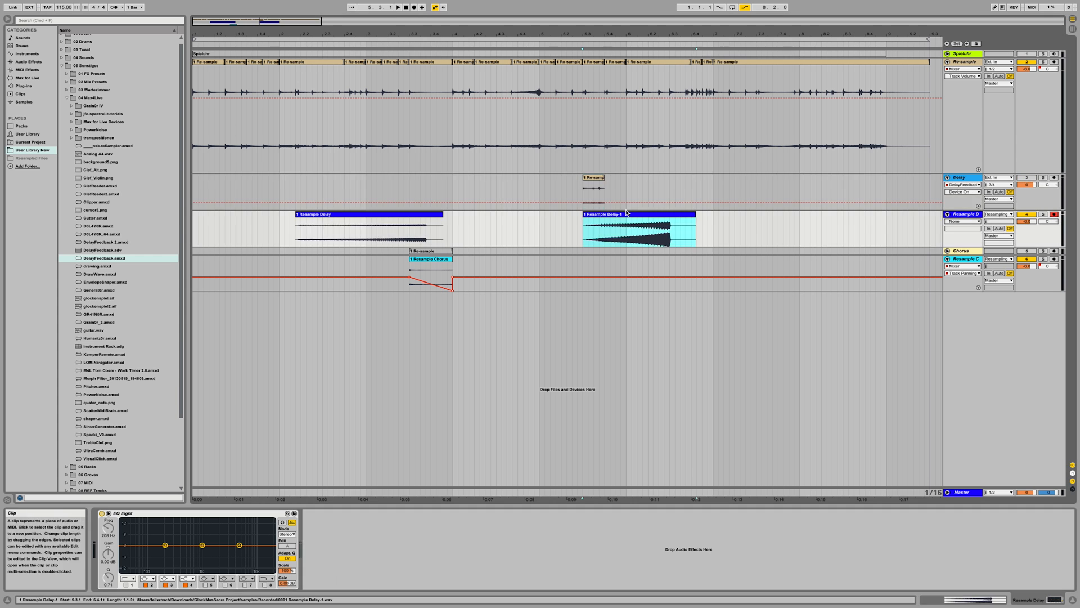
click(593, 178)
click(102, 234)
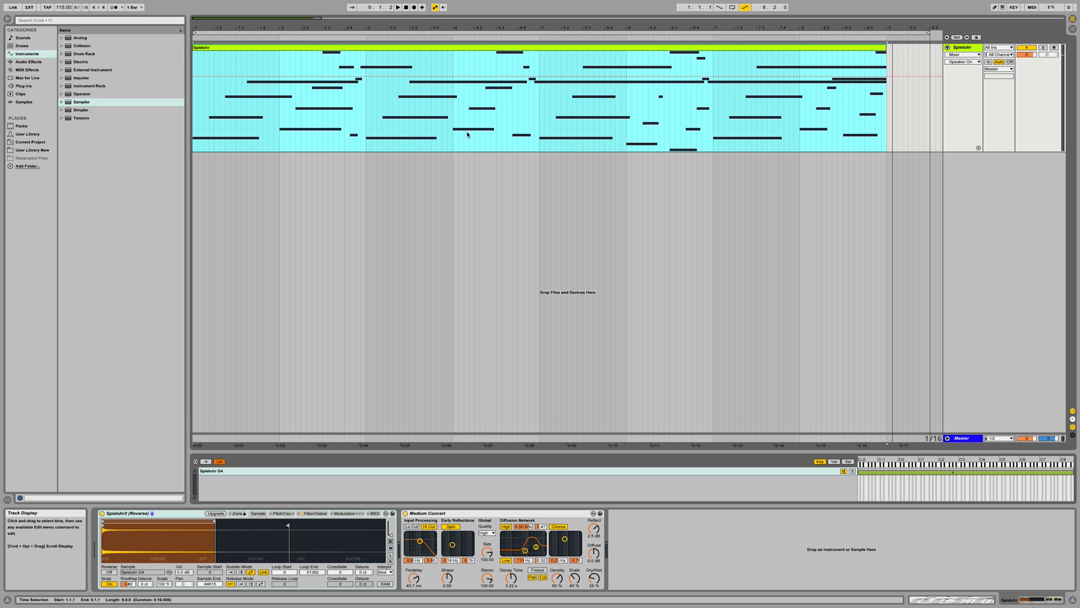
Step: Play the original Spieluhr MIDI clip with its notes open, and listen to the finished resampled arrangement for comparison
key(space)
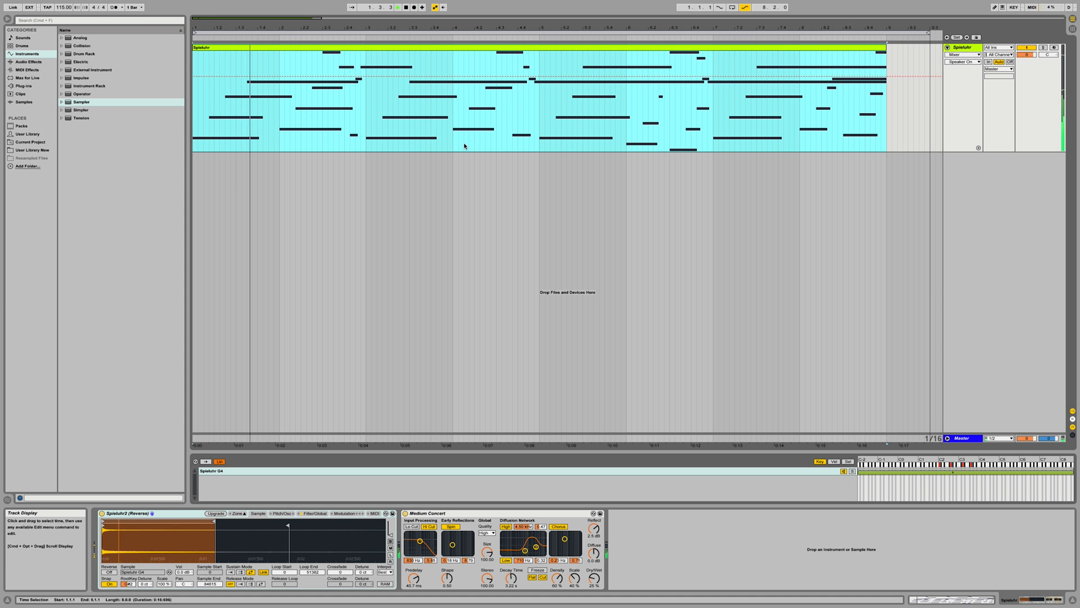
double_click(513, 149)
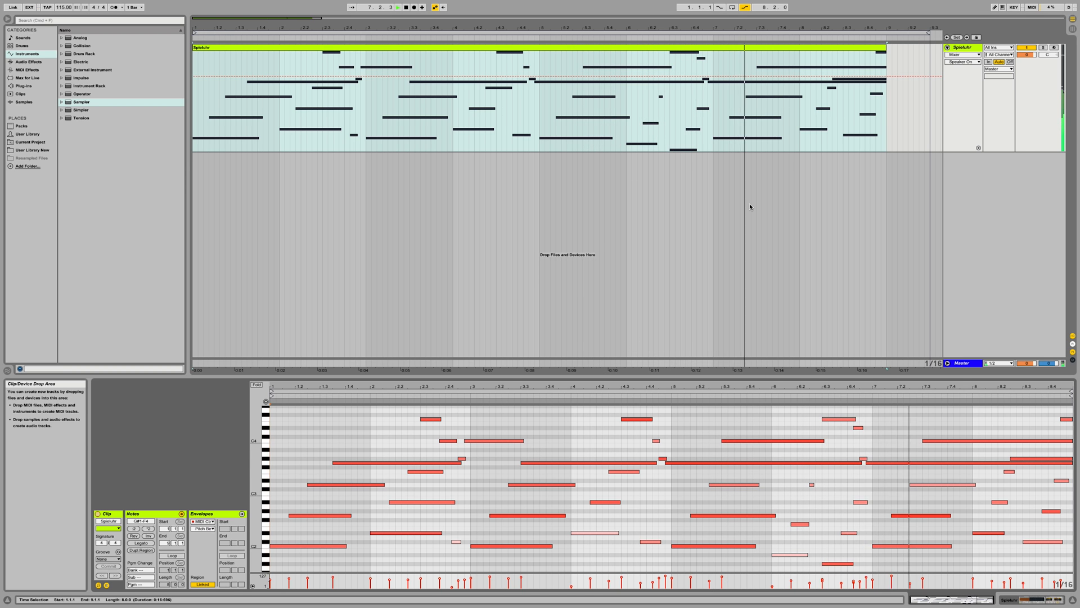
key(shift+Tab)
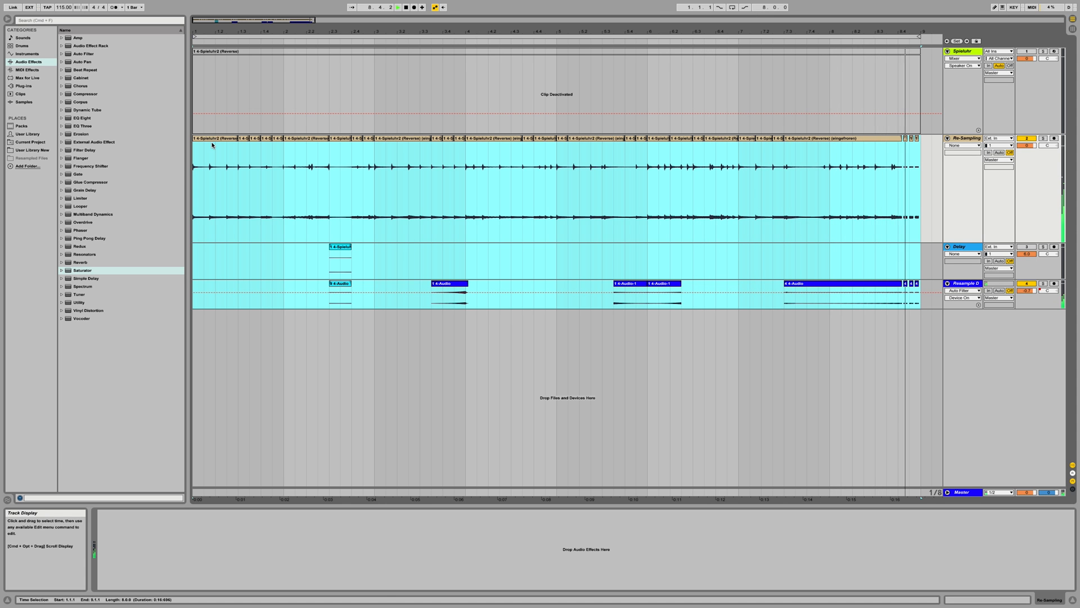
key(space)
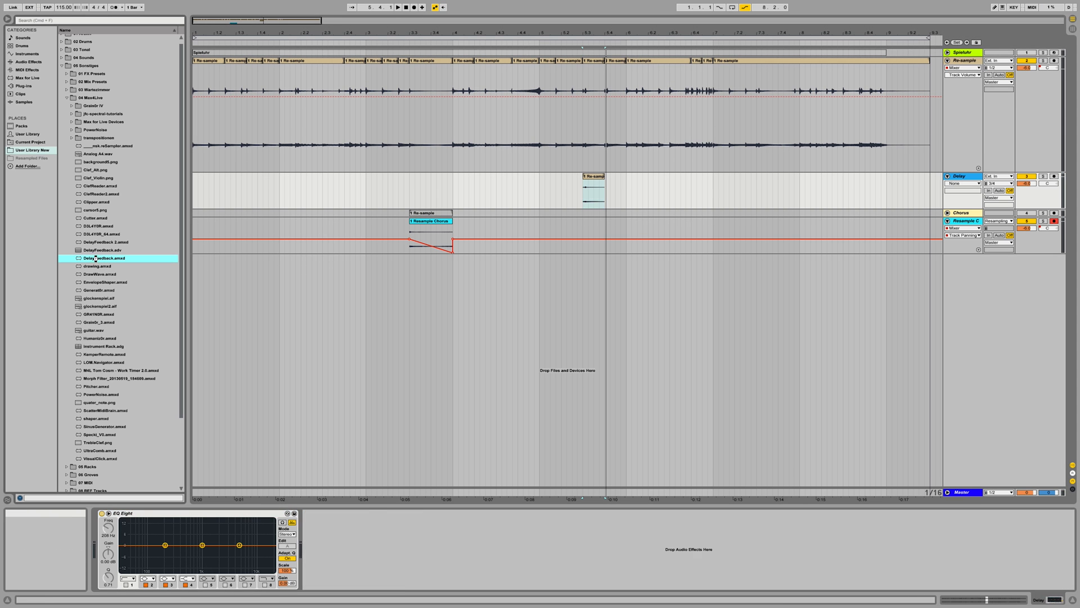
Step: Add DelayFeedback to the soloed Delay track and trigger its feedback during playback
click(326, 530)
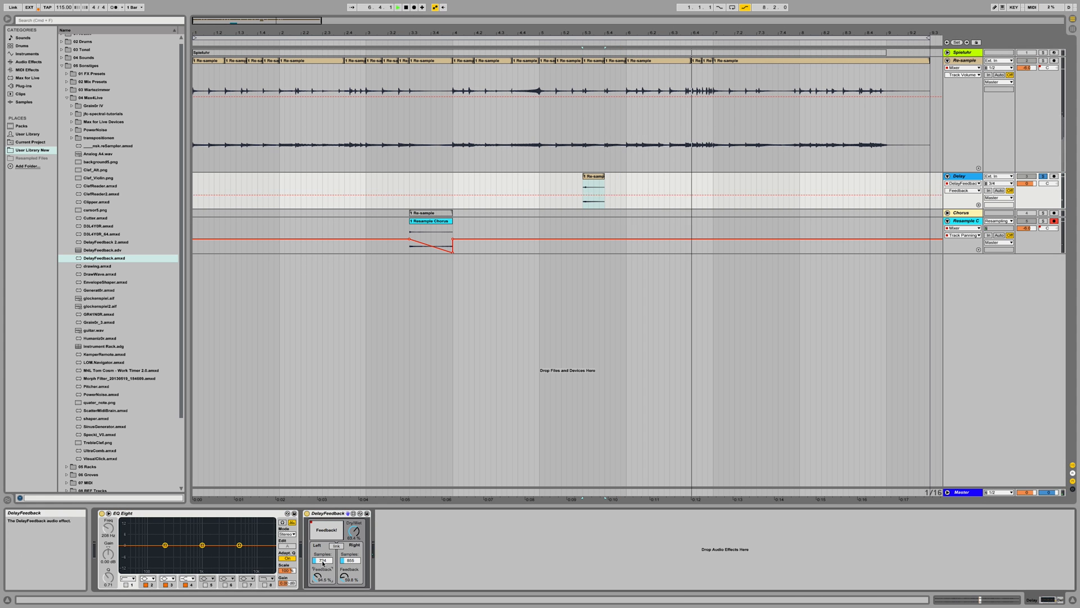